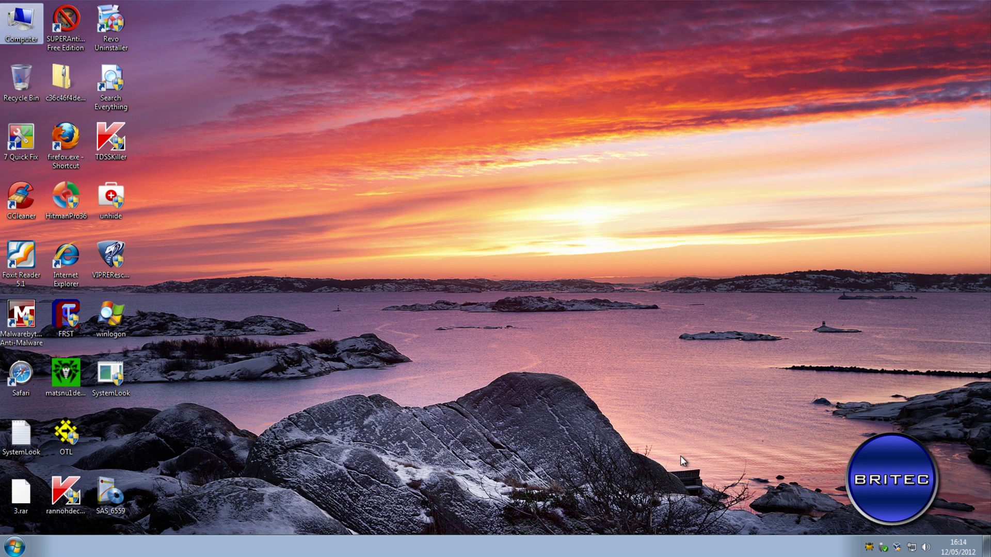
# Step: Open the Windows folder on Local Disk (C:) and look through its subfolders
pyautogui.doubleClick(22, 23)
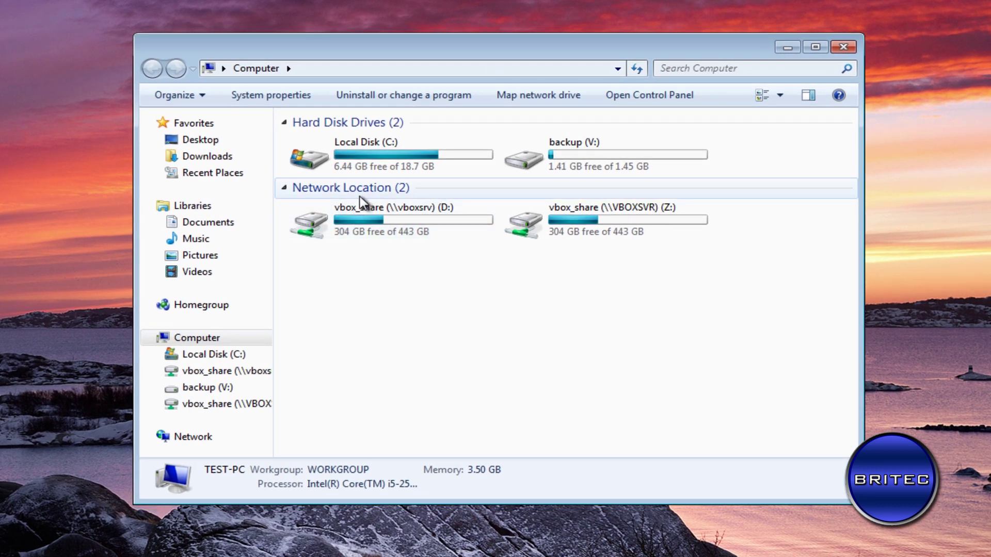
pyautogui.doubleClick(342, 150)
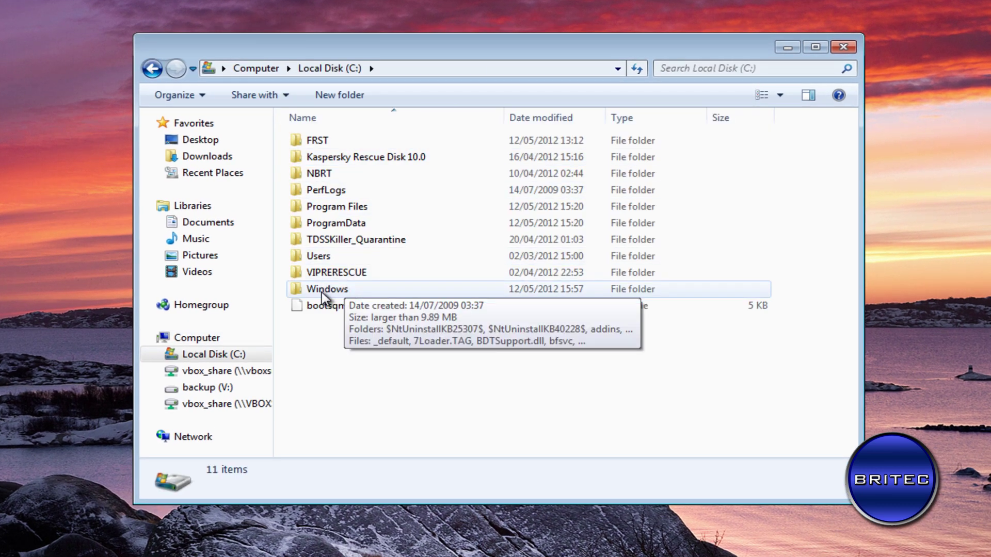
pyautogui.doubleClick(321, 292)
pyautogui.scroll(-1, 396, 356)
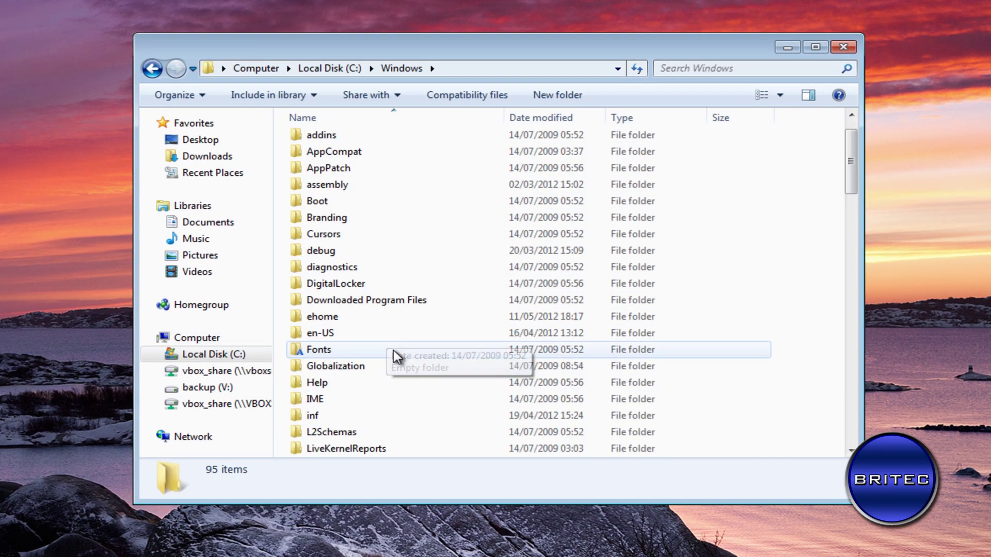
pyautogui.scroll(-1, 386, 392)
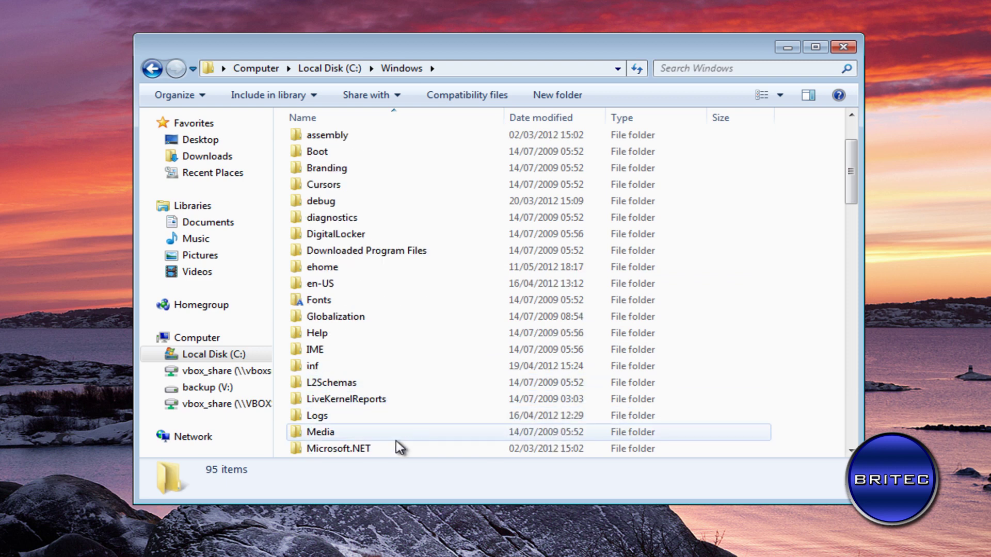
# Step: Set the folder options to show hidden files, known file extensions and protected operating system files
pyautogui.click(204, 96)
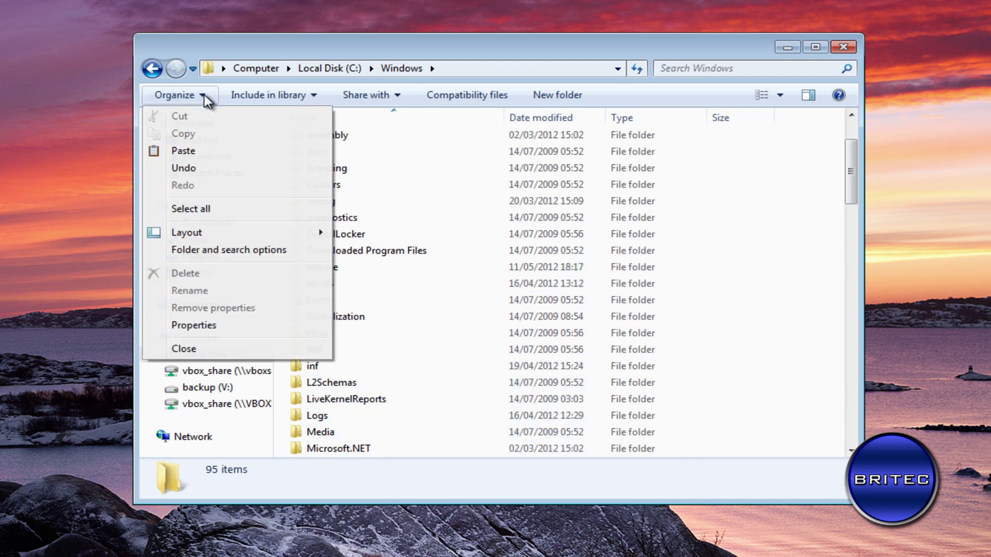
pyautogui.click(230, 254)
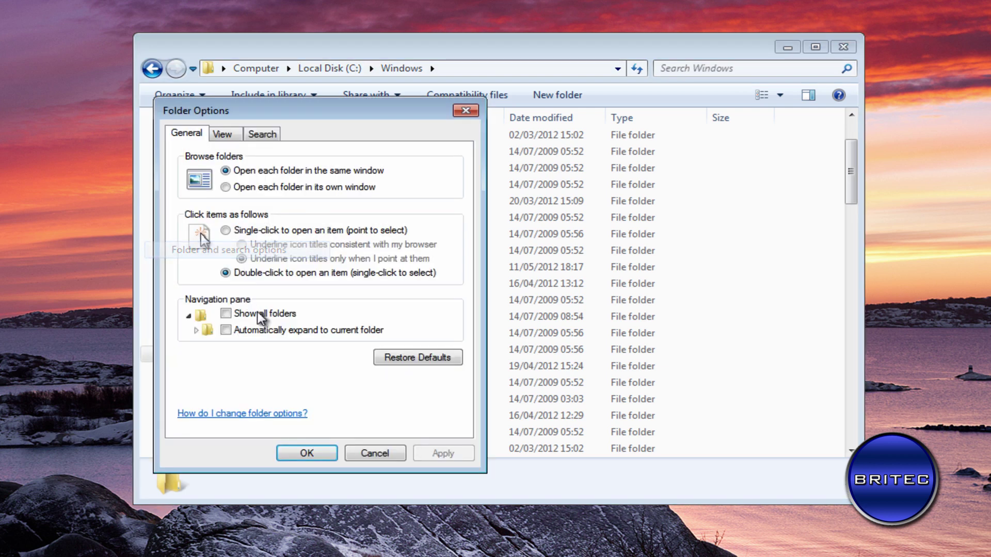
pyautogui.click(236, 134)
pyautogui.click(225, 354)
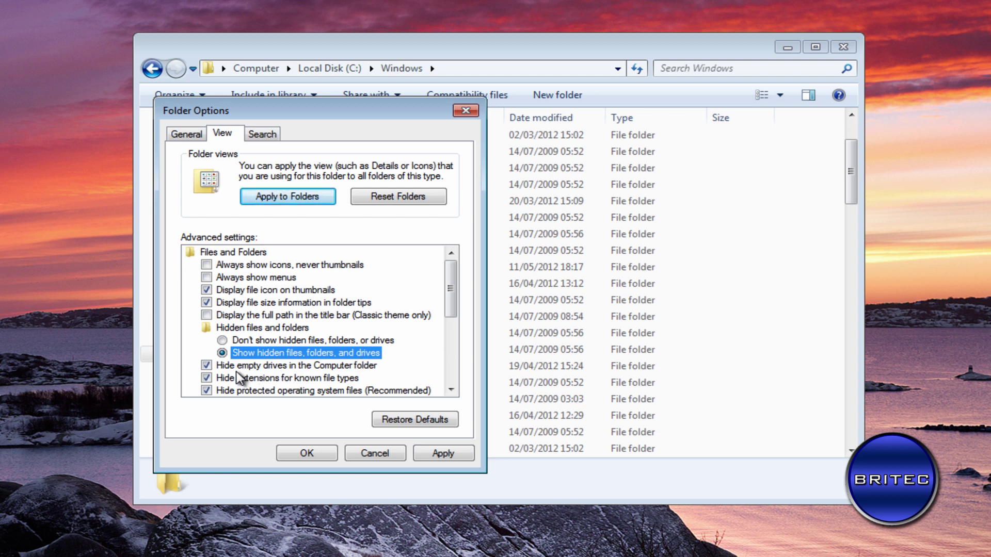
pyautogui.click(206, 378)
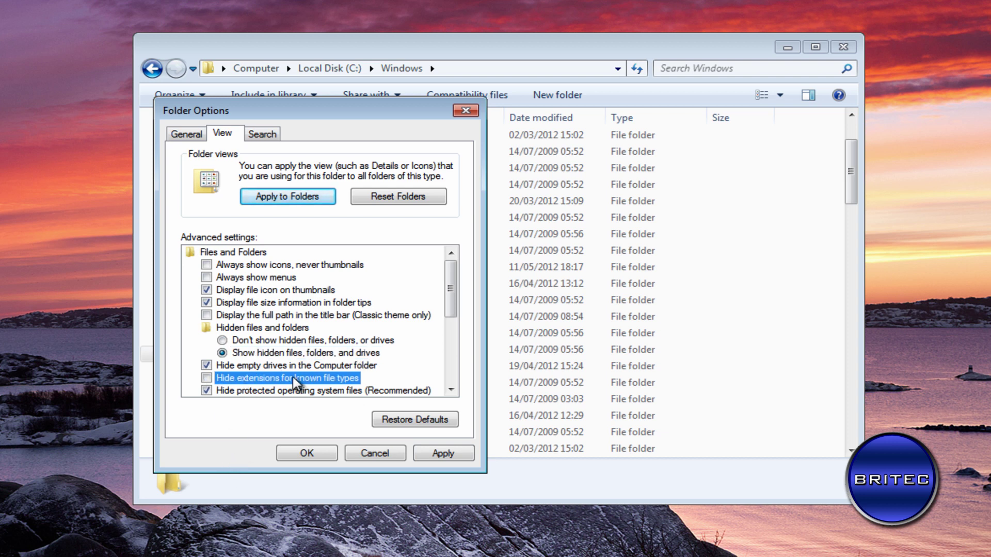
pyautogui.click(206, 391)
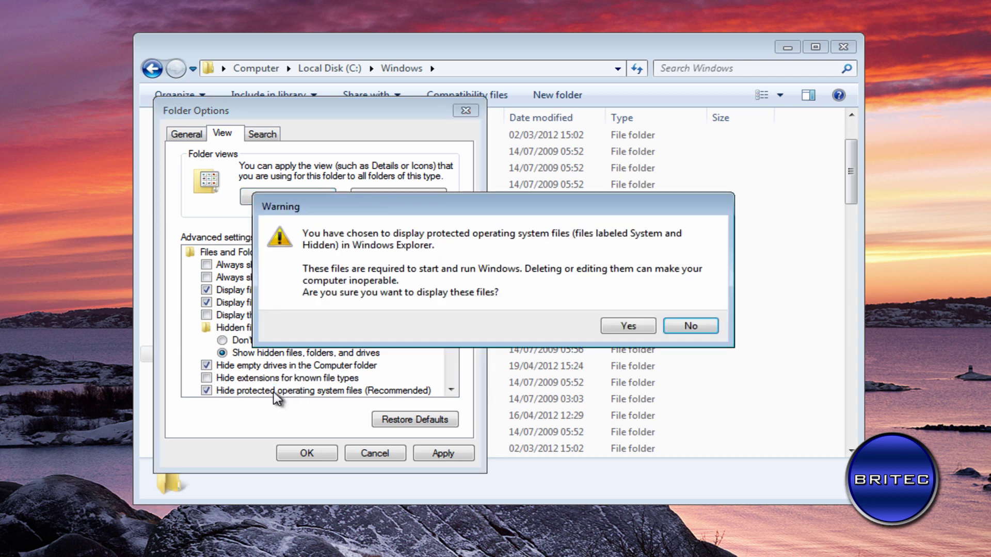
pyautogui.click(614, 326)
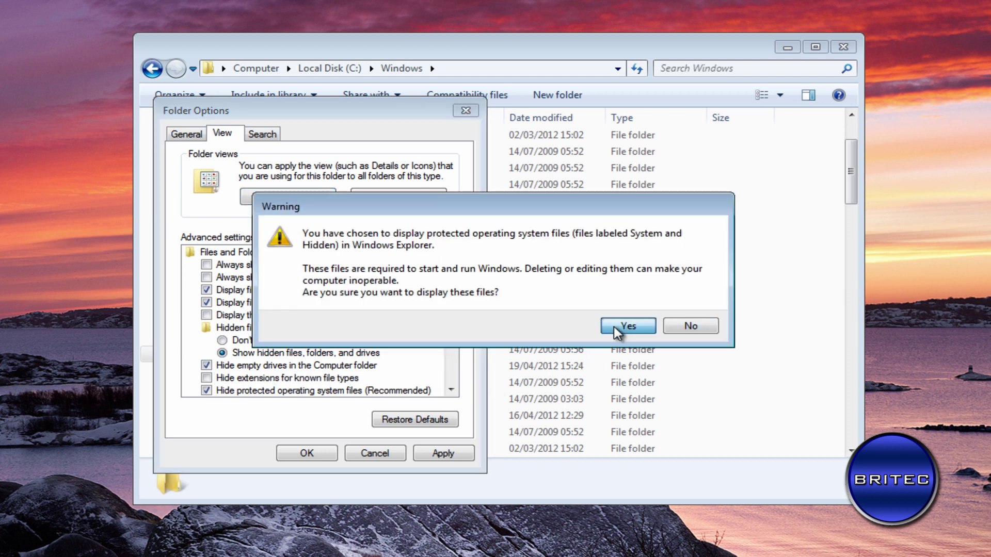
pyautogui.scroll(-1, 441, 395)
pyautogui.click(316, 449)
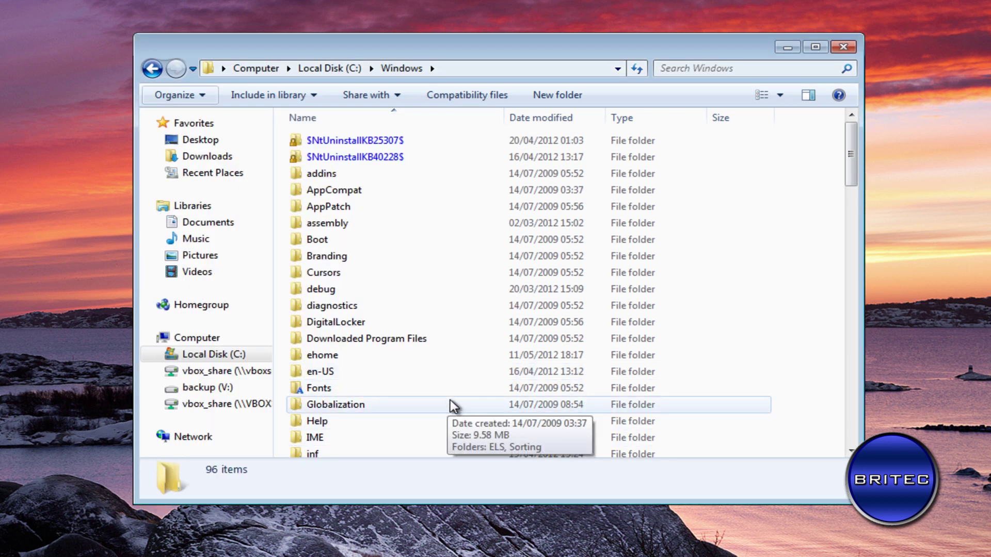
# Step: Open the {2d4a5c88-a612-fc64-32df-000a0f3652aa} folder inside the Windows Installer folder
pyautogui.moveTo(852, 156); pyautogui.dragTo(856, 186)
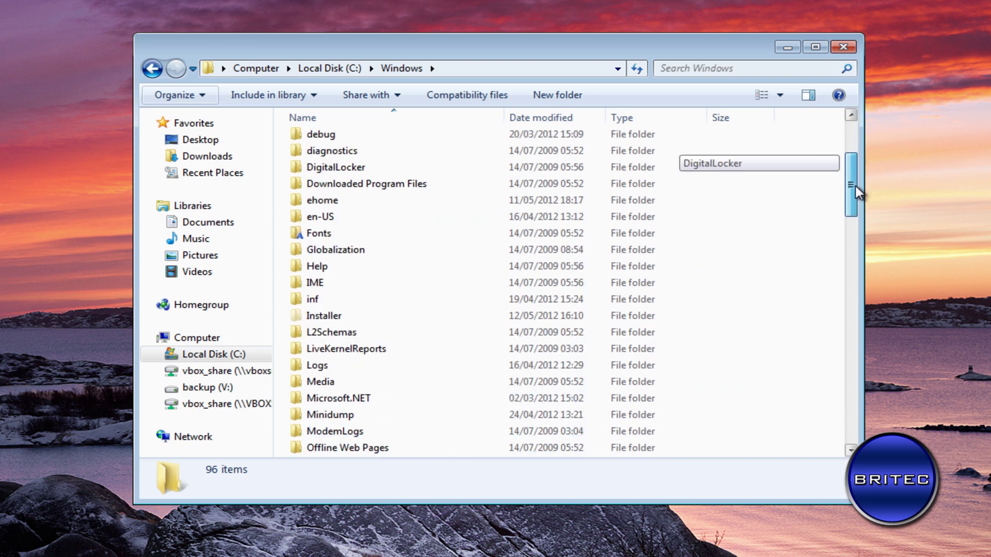
pyautogui.moveTo(343, 316)
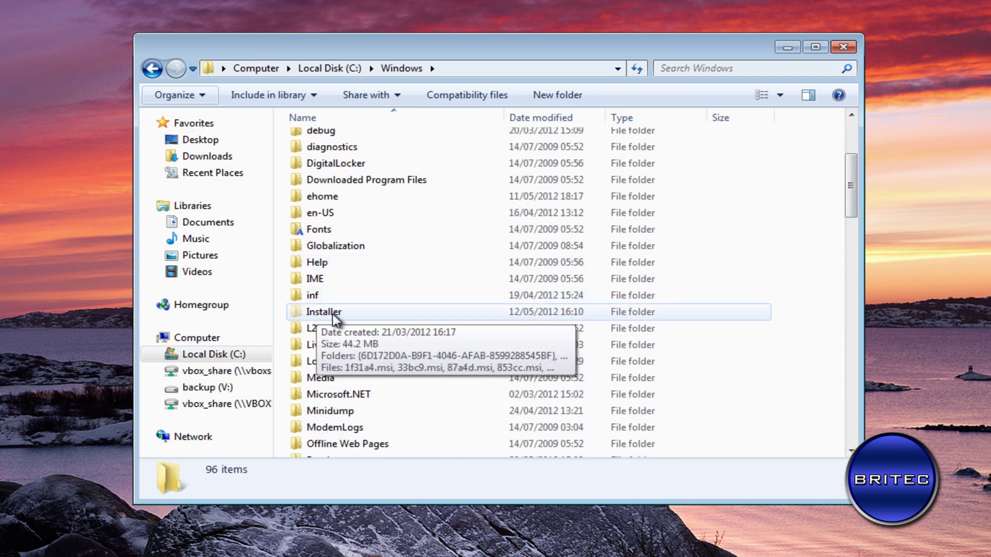
pyautogui.doubleClick(305, 316)
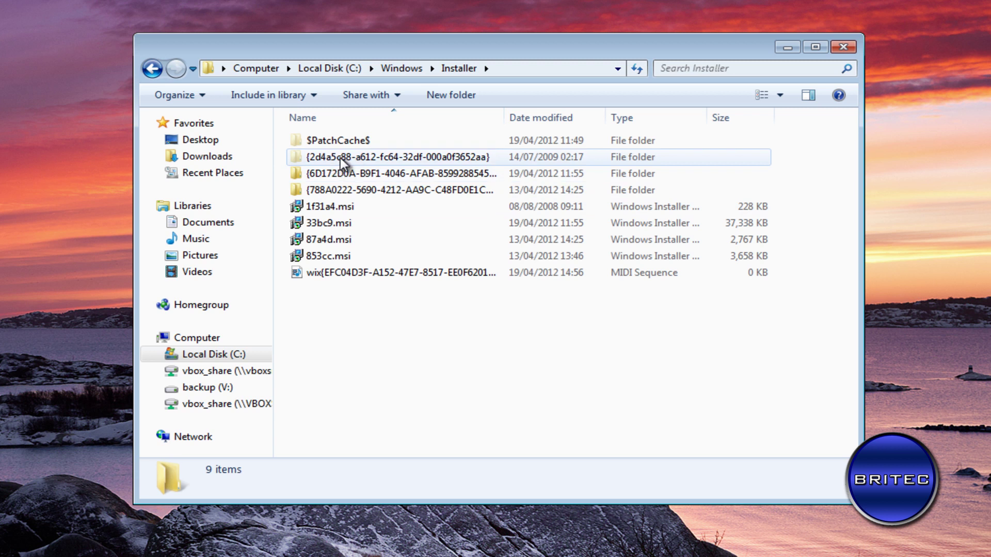
pyautogui.moveTo(336, 157)
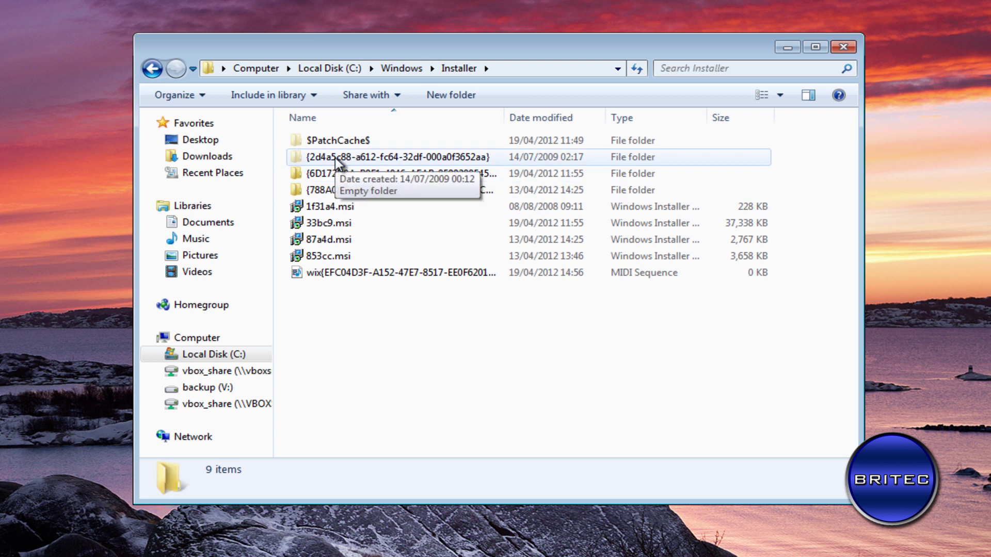
pyautogui.doubleClick(320, 157)
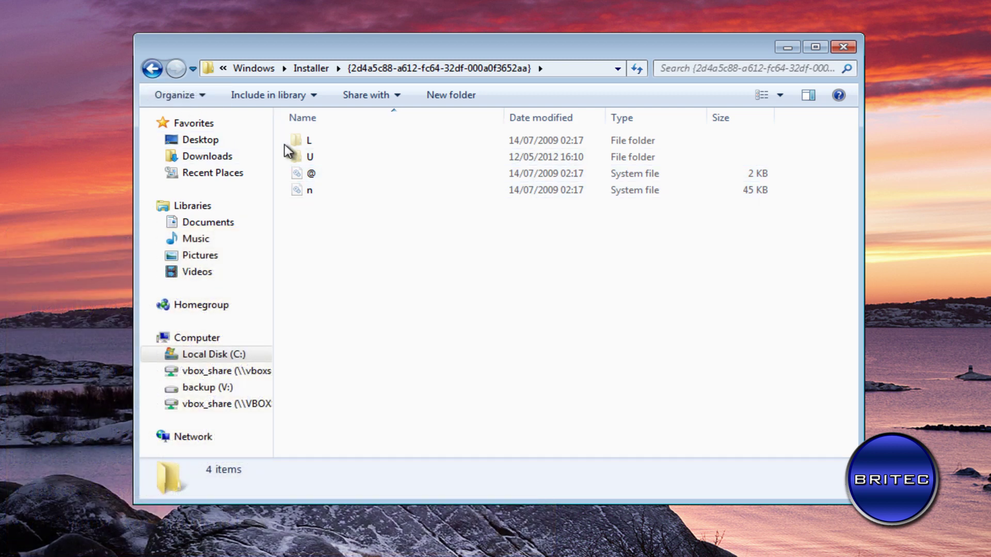
pyautogui.click(152, 69)
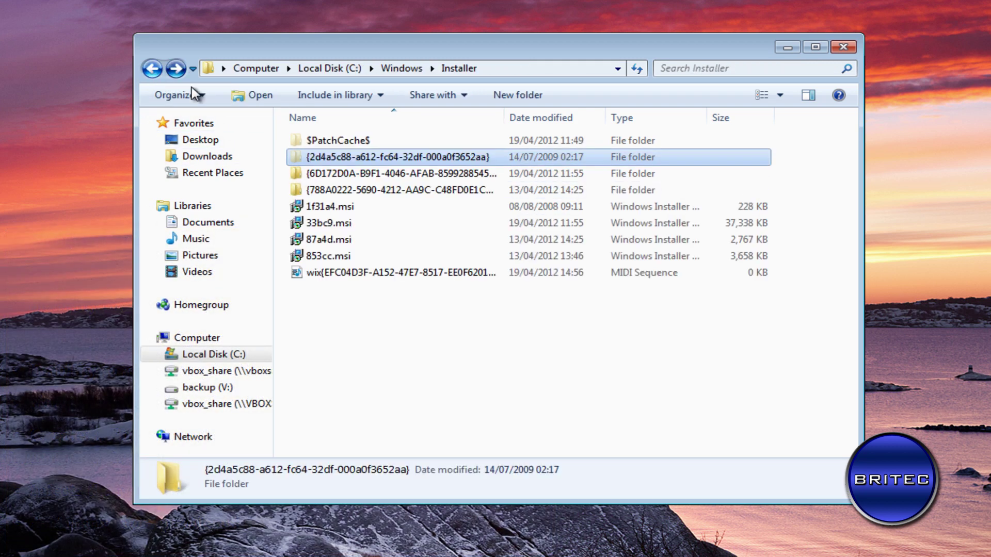
pyautogui.rightClick(321, 155)
pyautogui.press('Escape')
pyautogui.moveTo(319, 164)
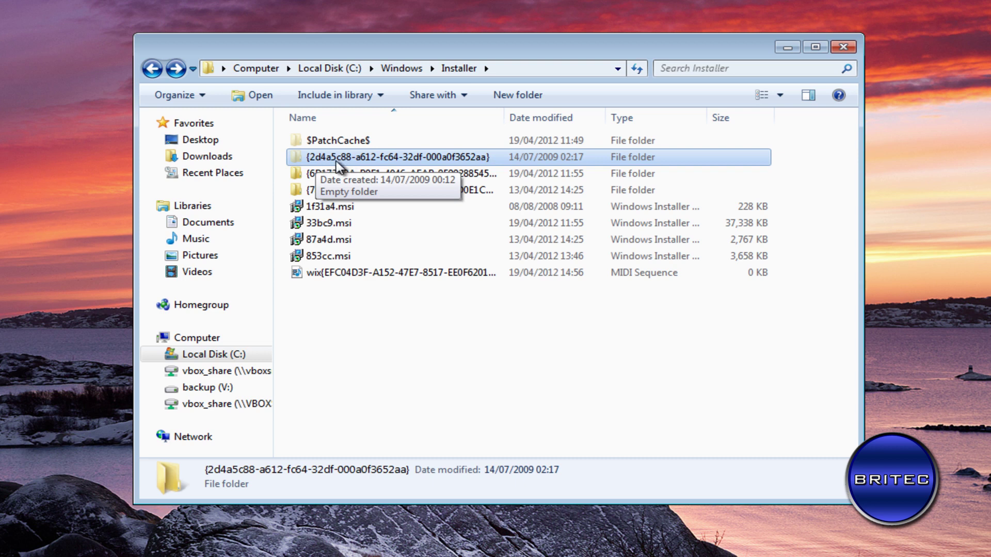
pyautogui.doubleClick(331, 157)
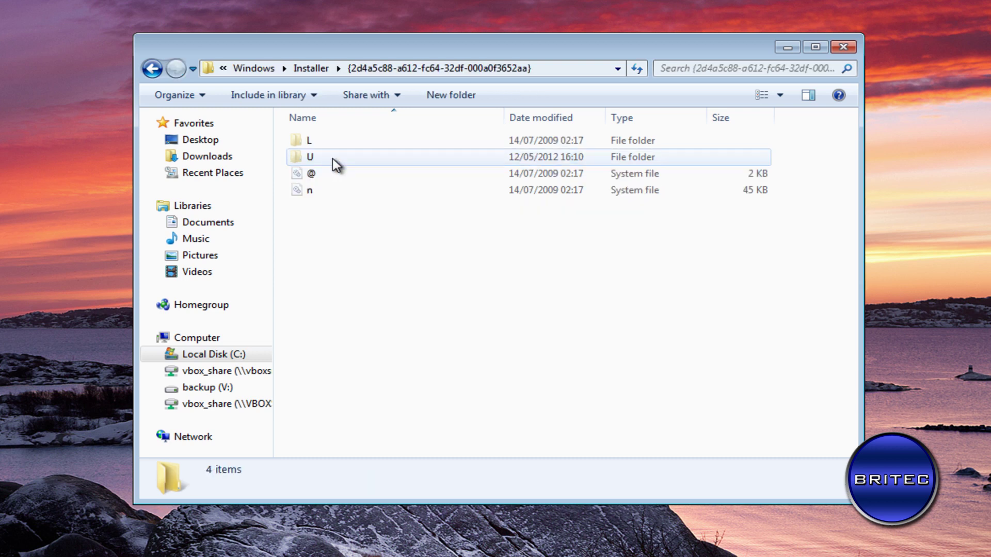
# Step: Try to rename the system file n to virus, skipping the administrator permission request
pyautogui.rightClick(308, 189)
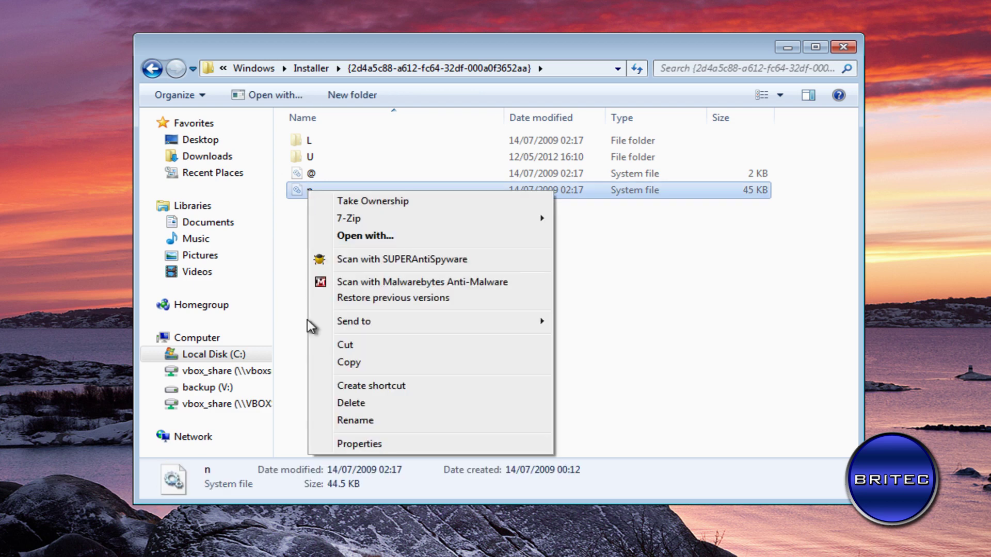
pyautogui.click(342, 419)
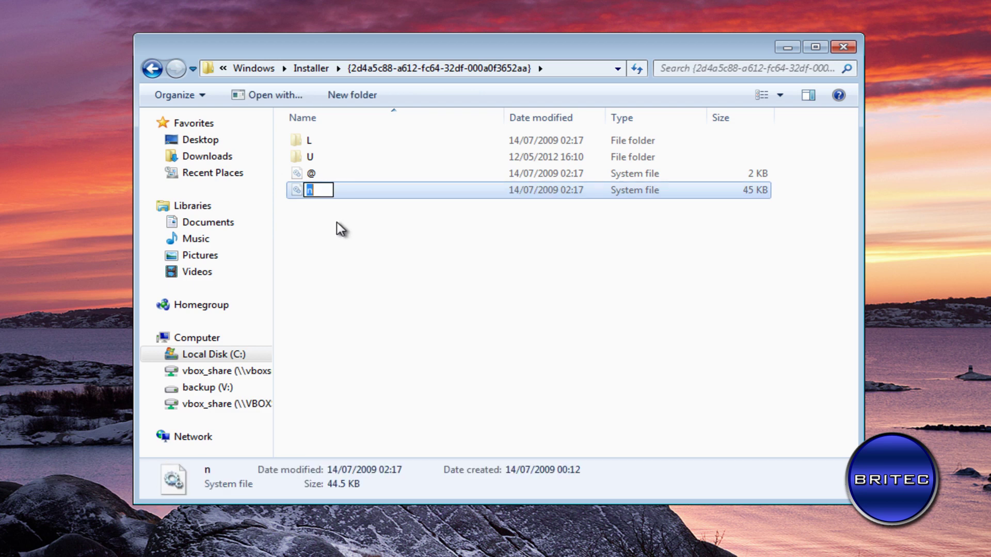
pyautogui.write('virus')
pyautogui.press('Return')
pyautogui.click(568, 382)
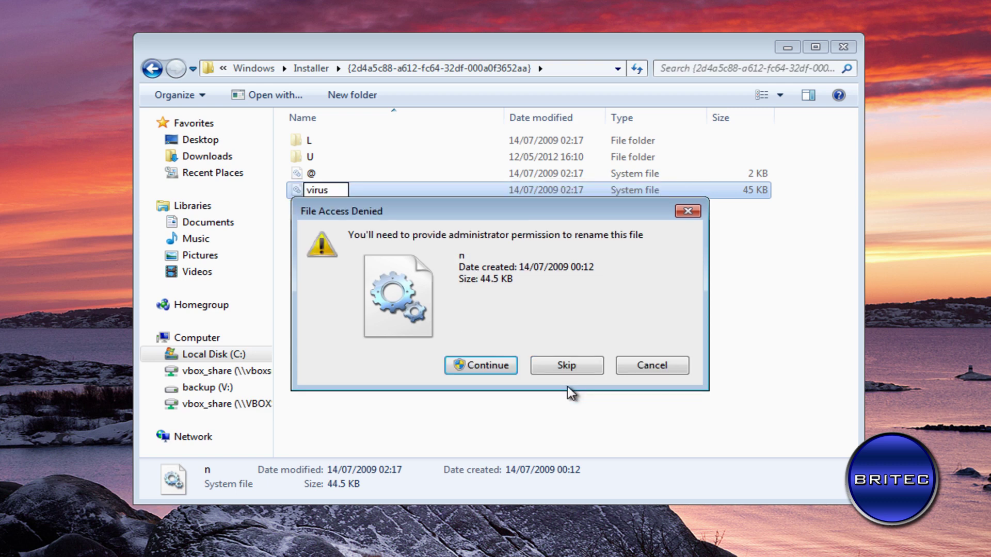
pyautogui.click(588, 363)
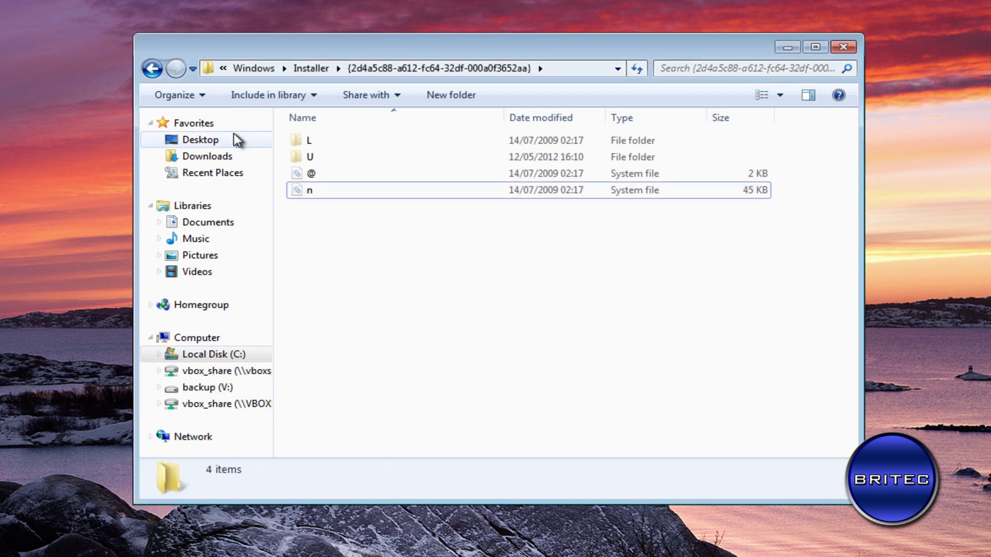
# Step: Leave the {2d4a5c88-a612-fc64-32df-000a0f3652aa} folder and return to the root of Local Disk (C:)
pyautogui.click(152, 69)
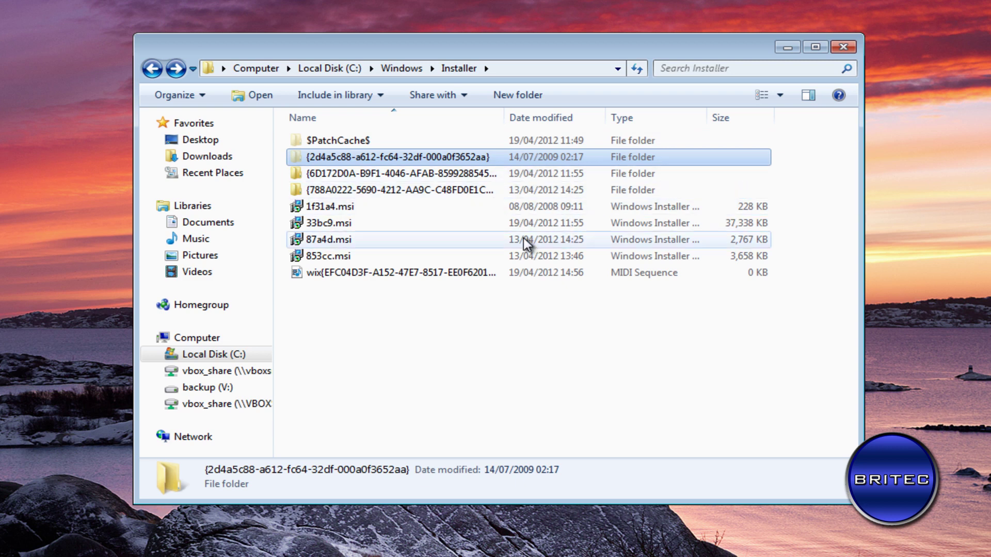
pyautogui.doubleClick(354, 157)
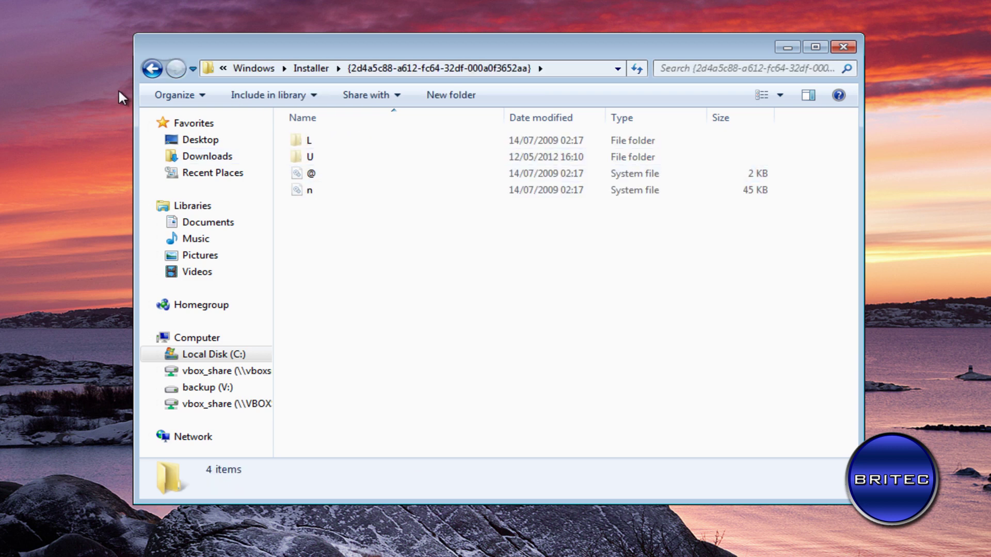
pyautogui.click(151, 68)
pyautogui.click(152, 68)
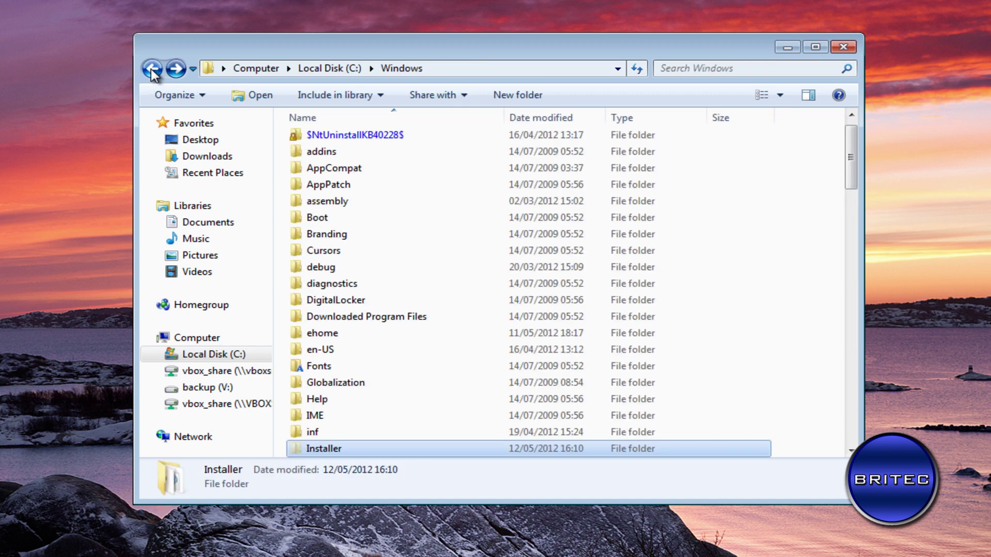
pyautogui.click(152, 69)
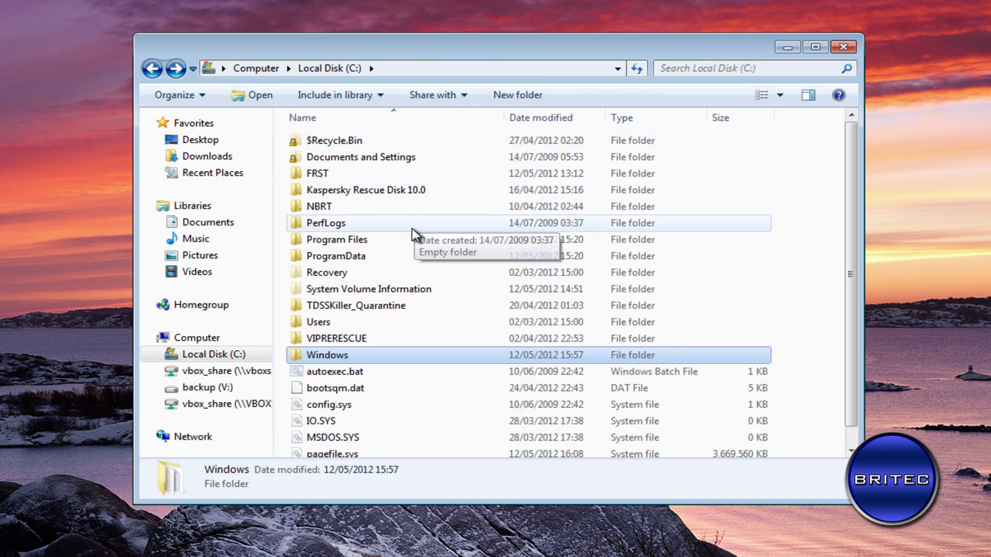
# Step: Go to the Local folder in the Test user's AppData under Users
pyautogui.doubleClick(315, 323)
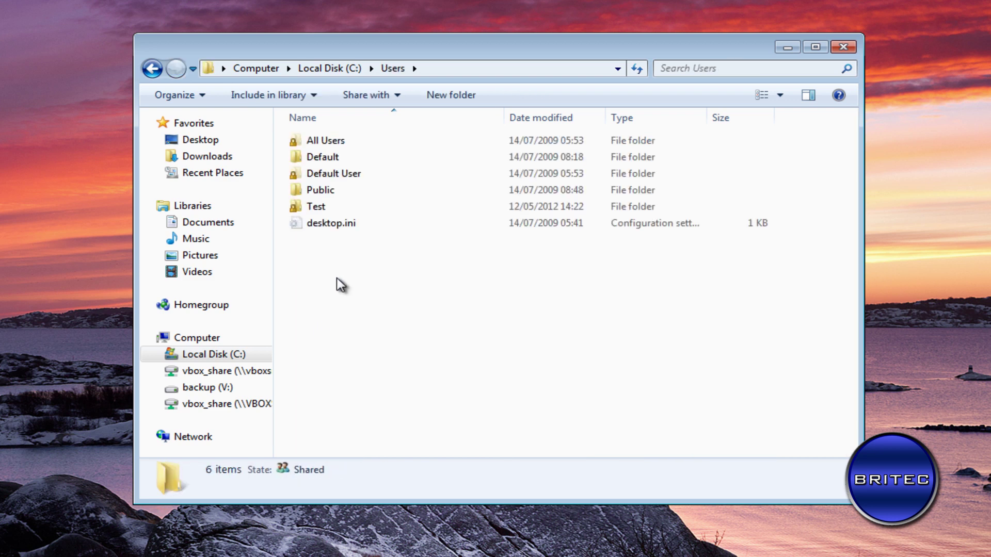
pyautogui.click(310, 211)
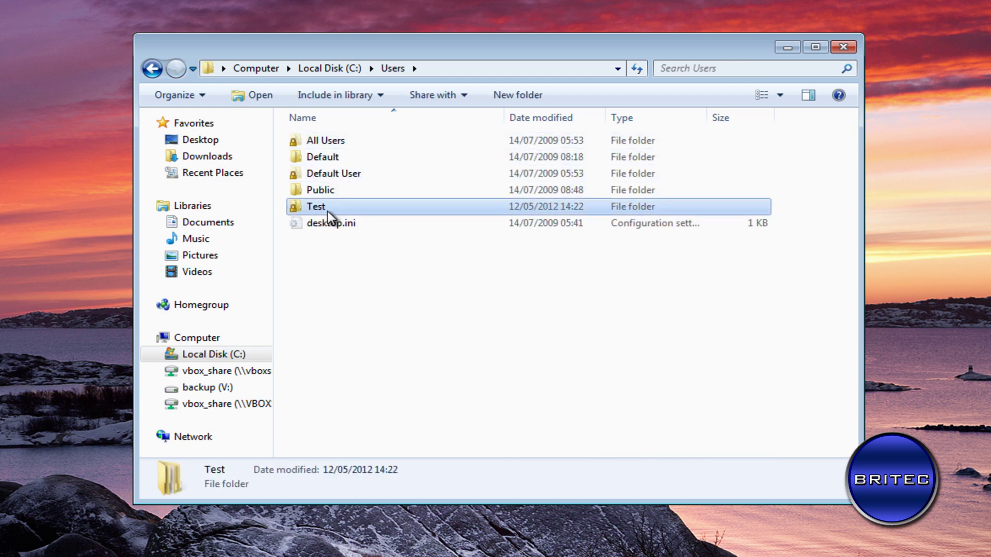
pyautogui.doubleClick(320, 211)
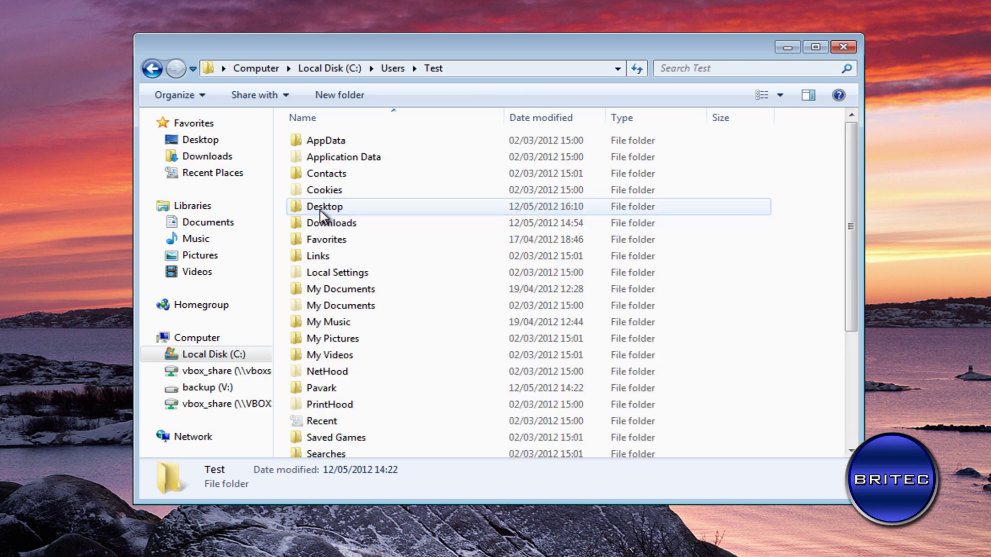
pyautogui.doubleClick(309, 139)
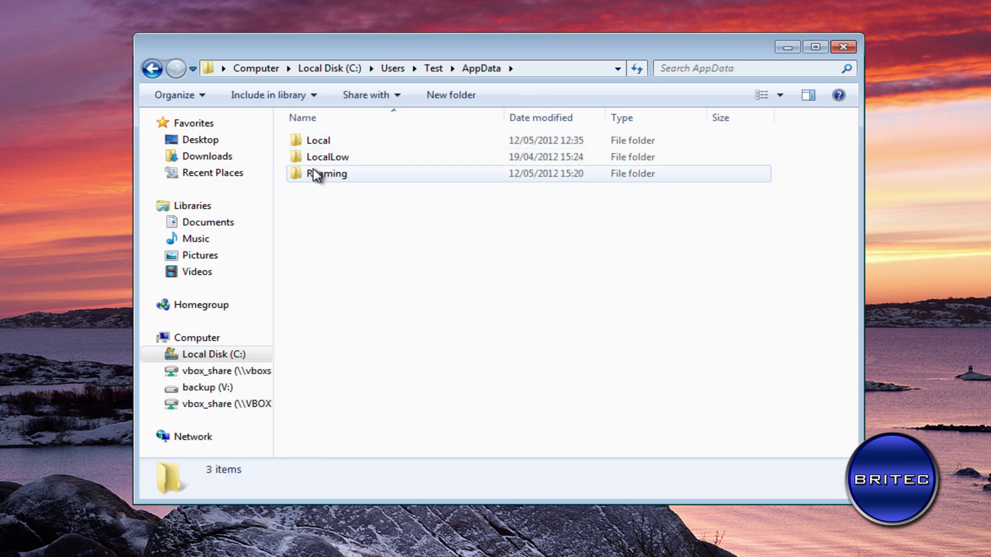
pyautogui.click(315, 146)
pyautogui.doubleClick(315, 146)
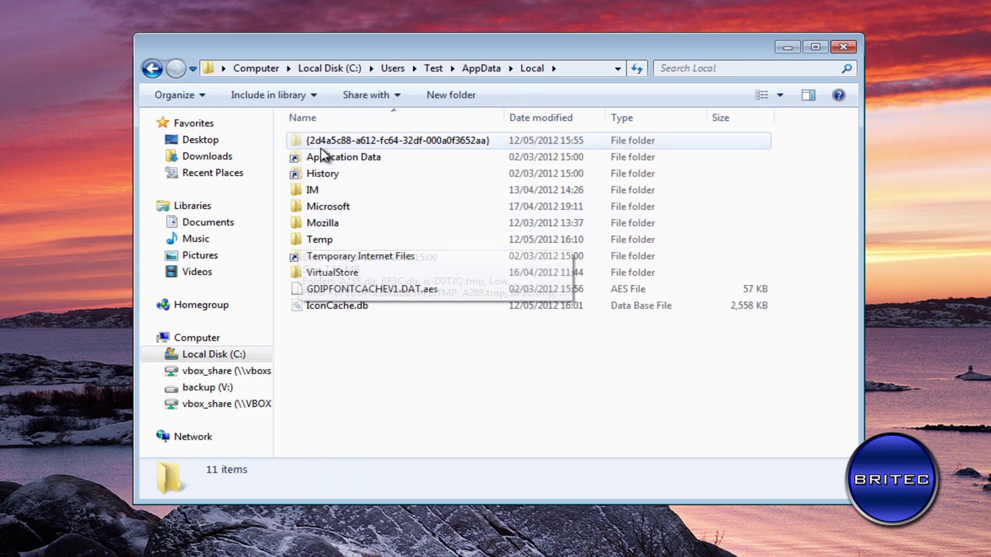
# Step: Open the {2d4a5c88-a612-fc64-32df-000a0f3652aa} folder in AppData Local and select the system file n
pyautogui.moveTo(466, 149)
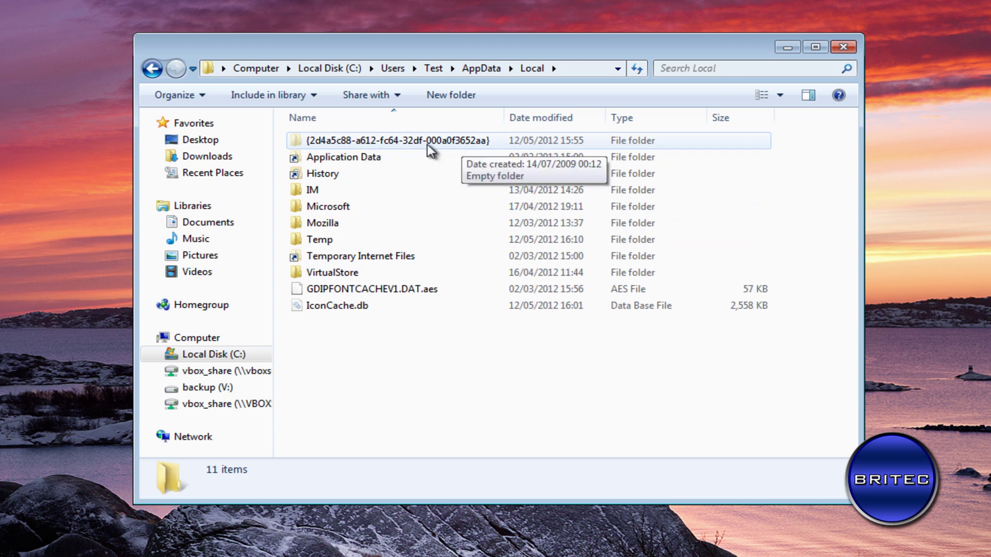
pyautogui.doubleClick(319, 142)
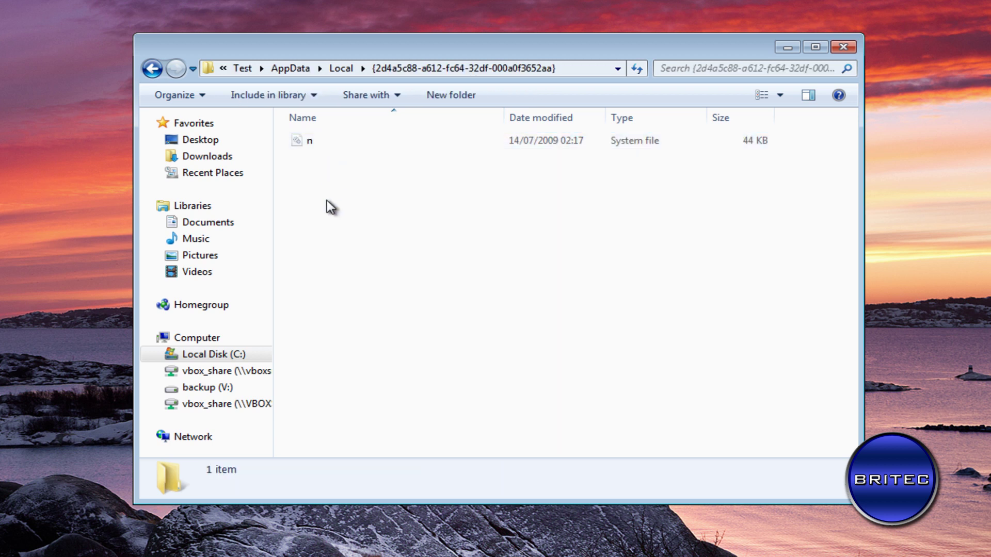
pyautogui.click(299, 144)
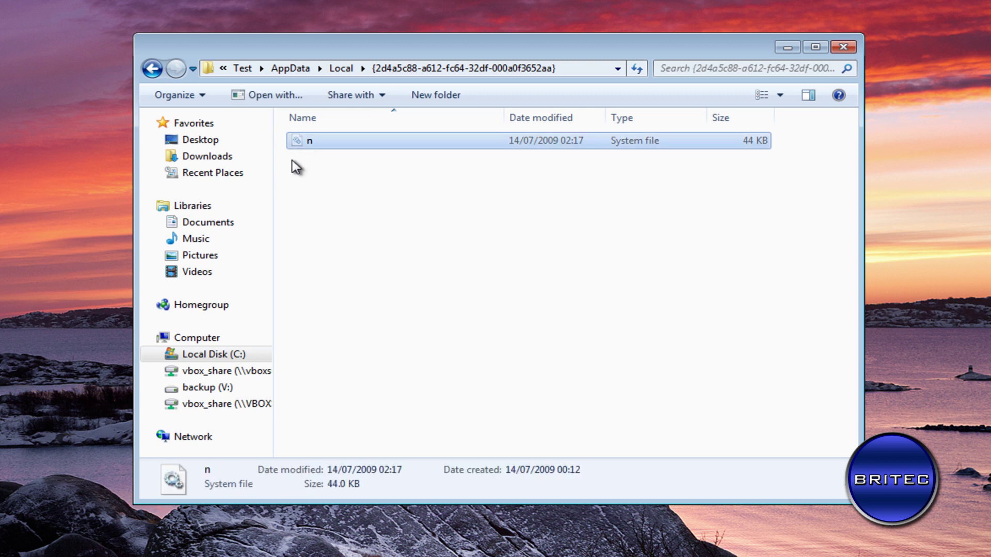
# Step: Leave the {2d4a5c88-a612-fc64-32df-000a0f3652aa} folder and restart the computer to boot into Puppy Linux
pyautogui.click(311, 190)
pyautogui.click(156, 67)
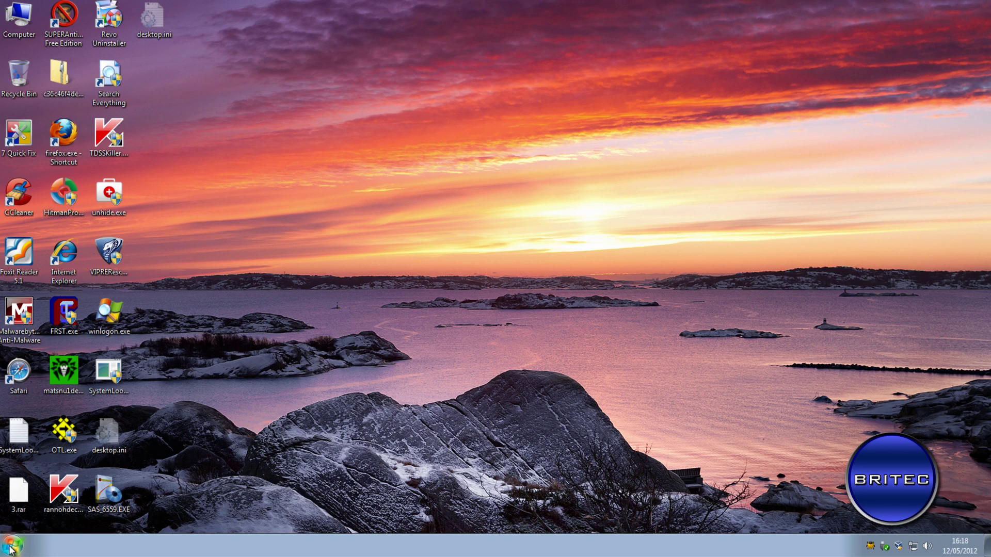
pyautogui.click(12, 545)
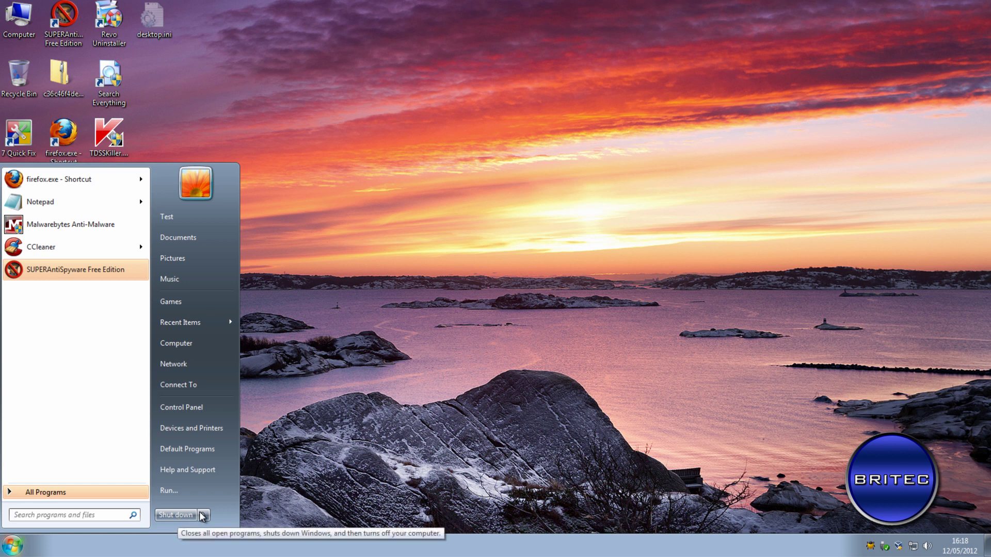
pyautogui.moveTo(204, 515)
pyautogui.click(233, 499)
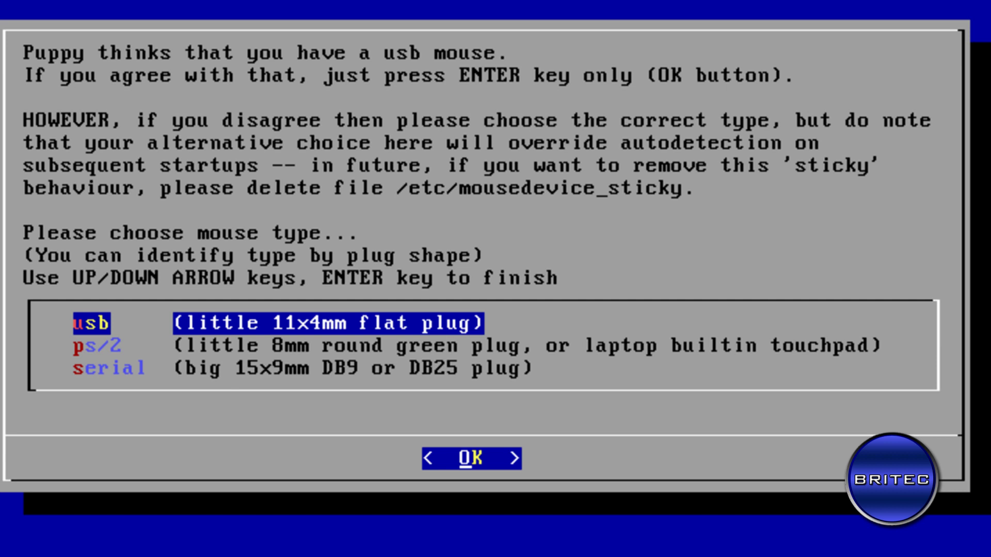
# Step: Start Puppy Linux with a usb mouse, the us keyboard layout, the Xvesa server and the 1024x768x24 video mode selected
pyautogui.press('Return')
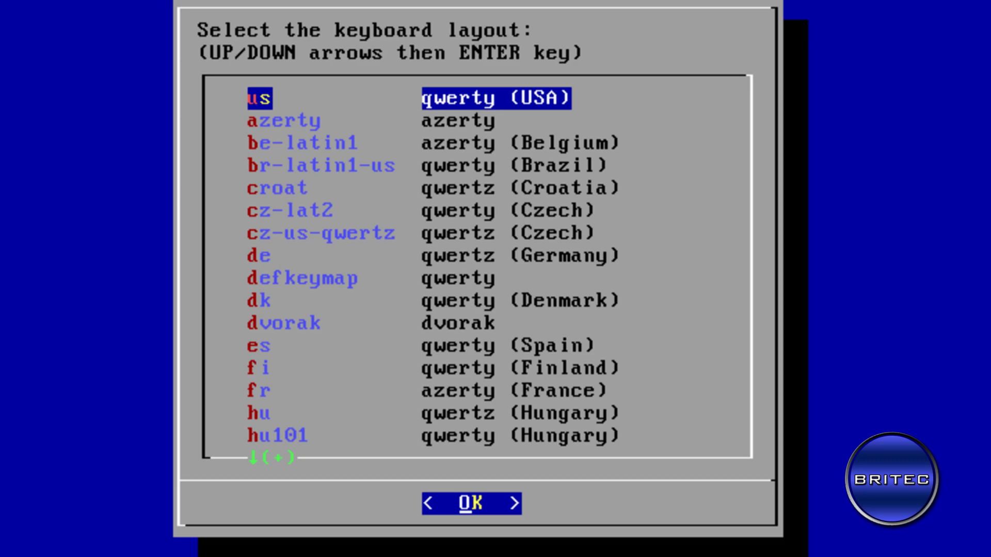
pyautogui.press('Return')
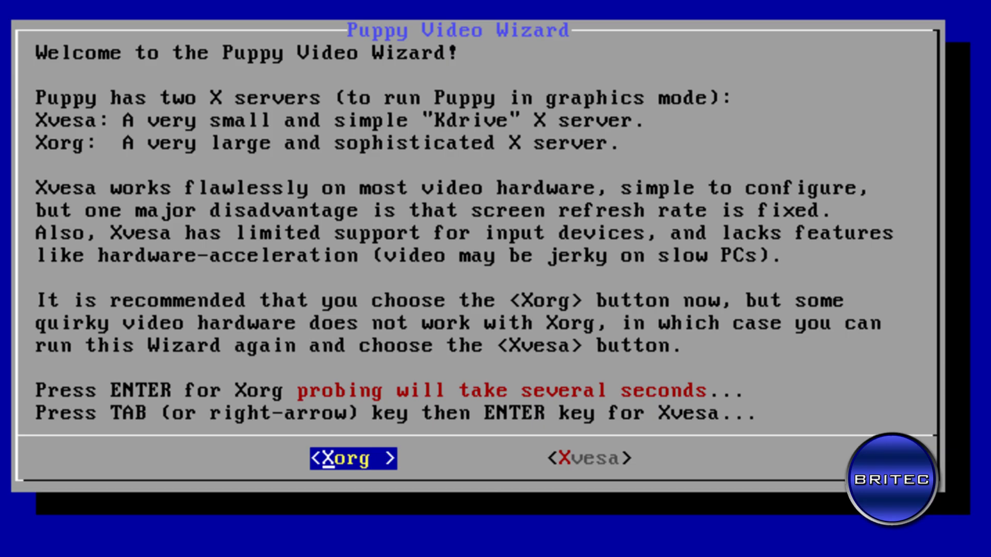
pyautogui.press('Tab')
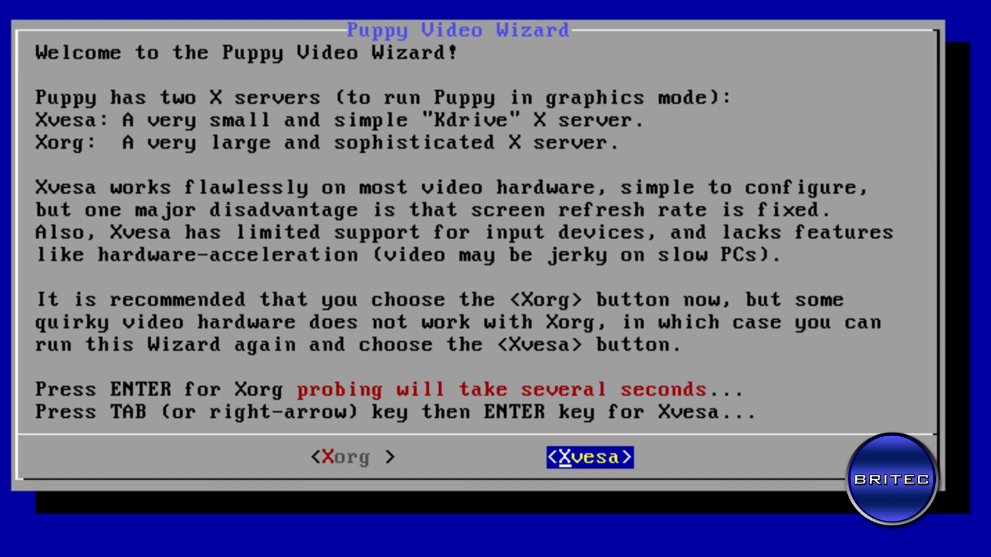
pyautogui.press('Return')
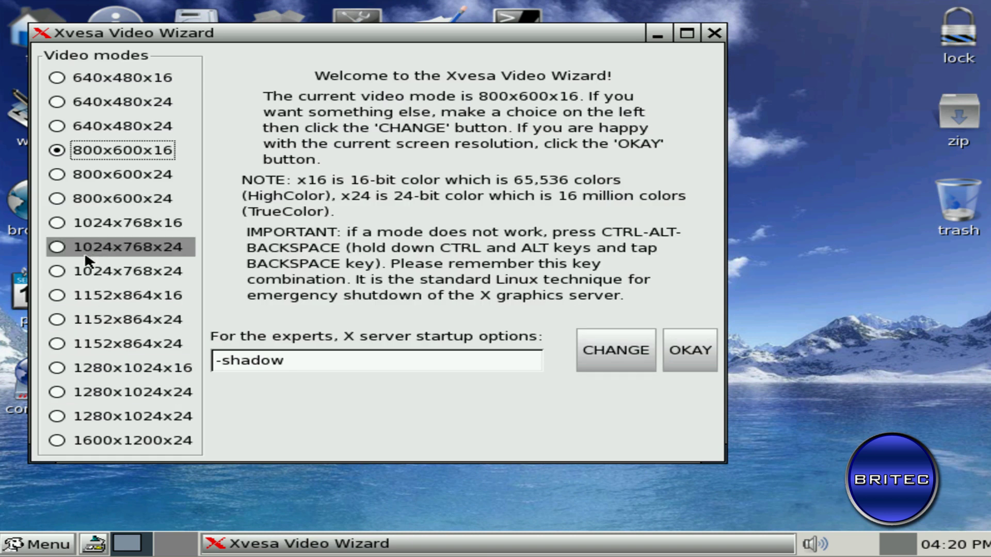
pyautogui.click(56, 247)
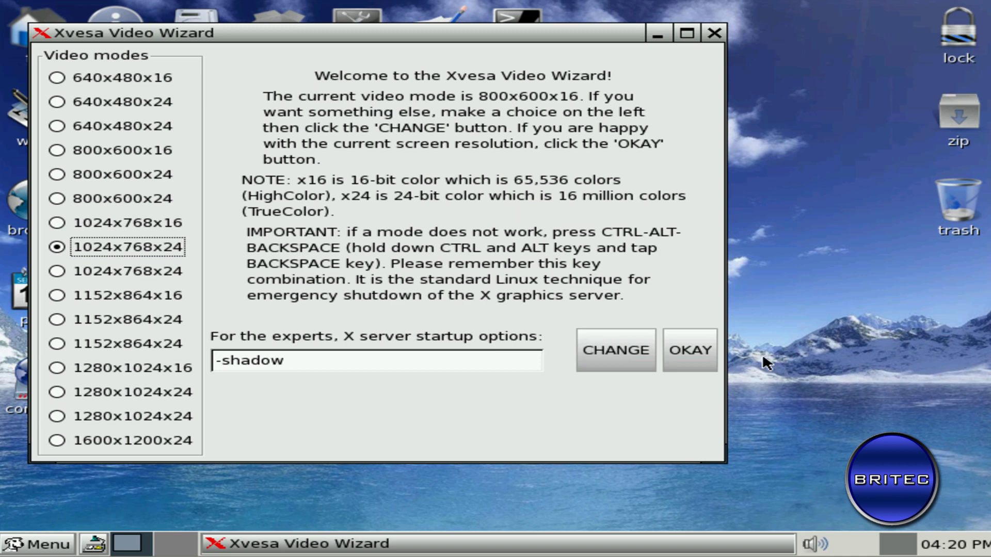
pyautogui.click(691, 356)
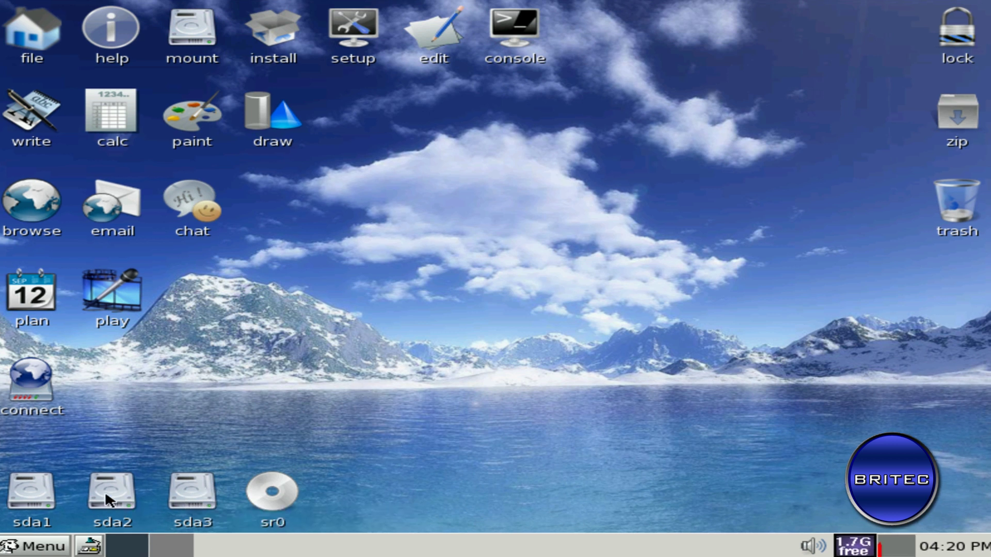
# Step: Open the Windows/Installer folder on the sda2 drive
pyautogui.doubleClick(105, 494)
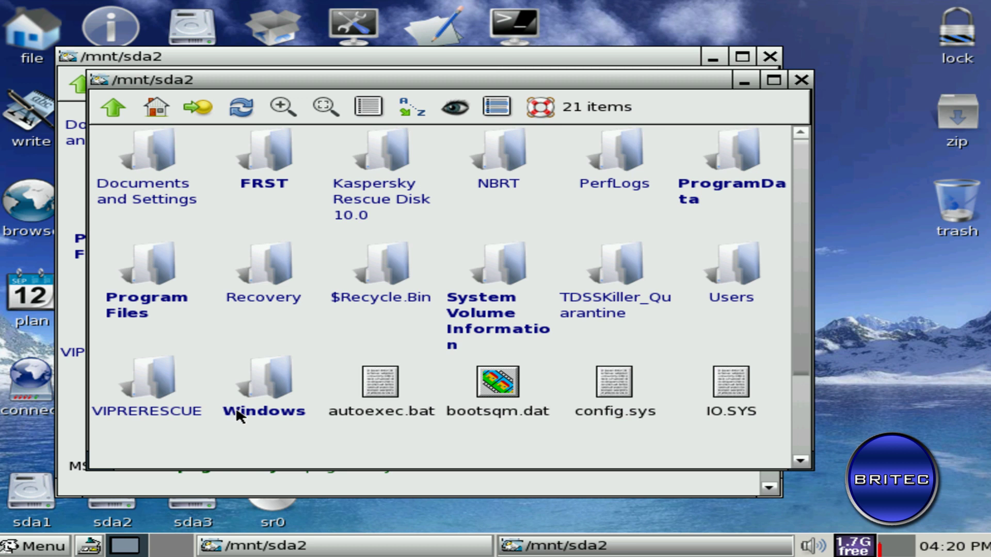
pyautogui.doubleClick(274, 389)
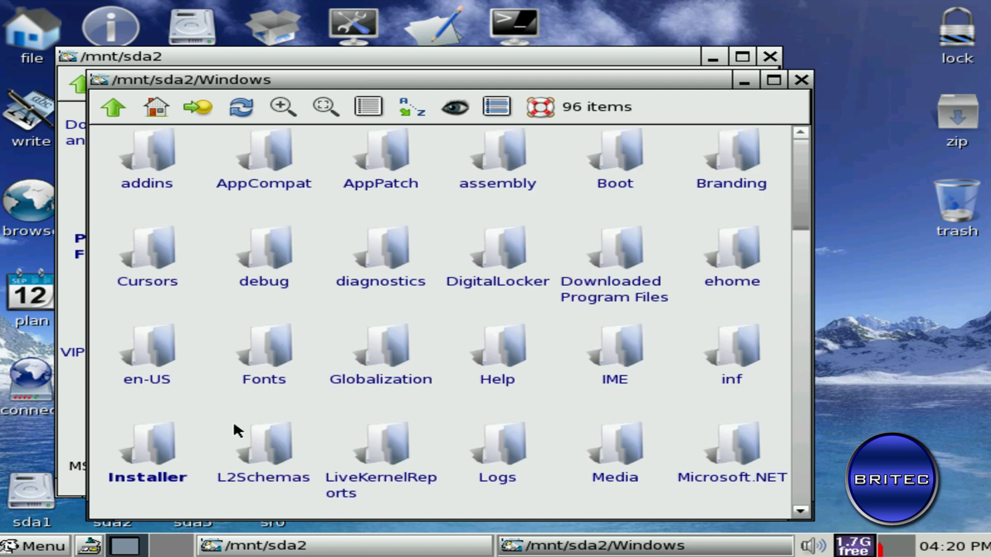
pyautogui.doubleClick(155, 454)
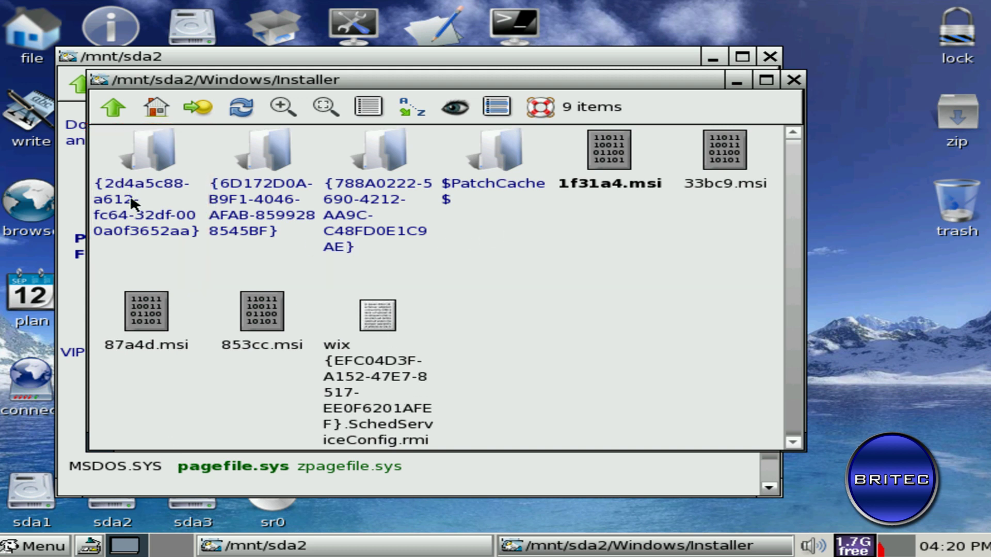
# Step: Delete the {2d4a5c88-a612-fc64-32df-000a0f3652aa} folder from Windows/Installer with the Force and Quiet options enabled
pyautogui.rightClick(161, 159)
pyautogui.moveTo(161, 159)
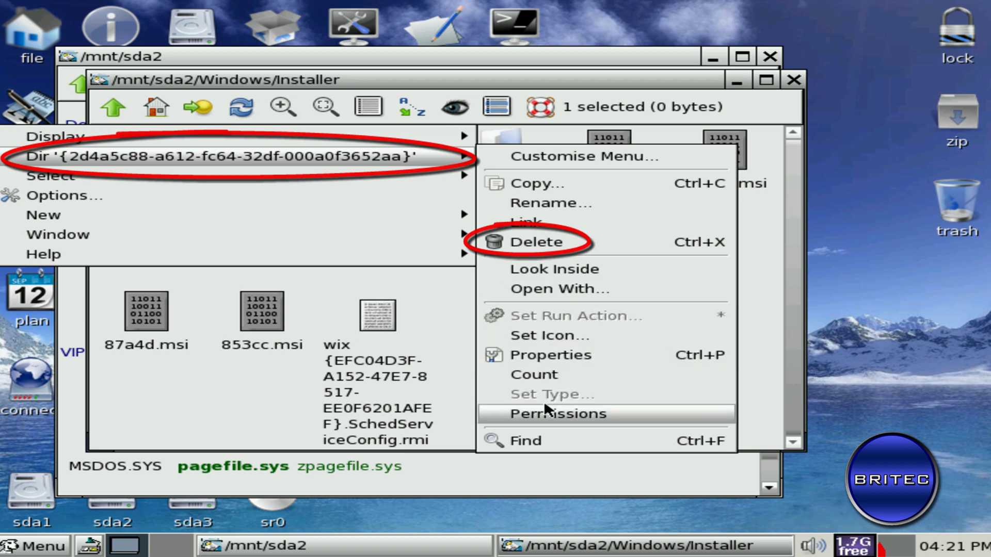
pyautogui.click(528, 242)
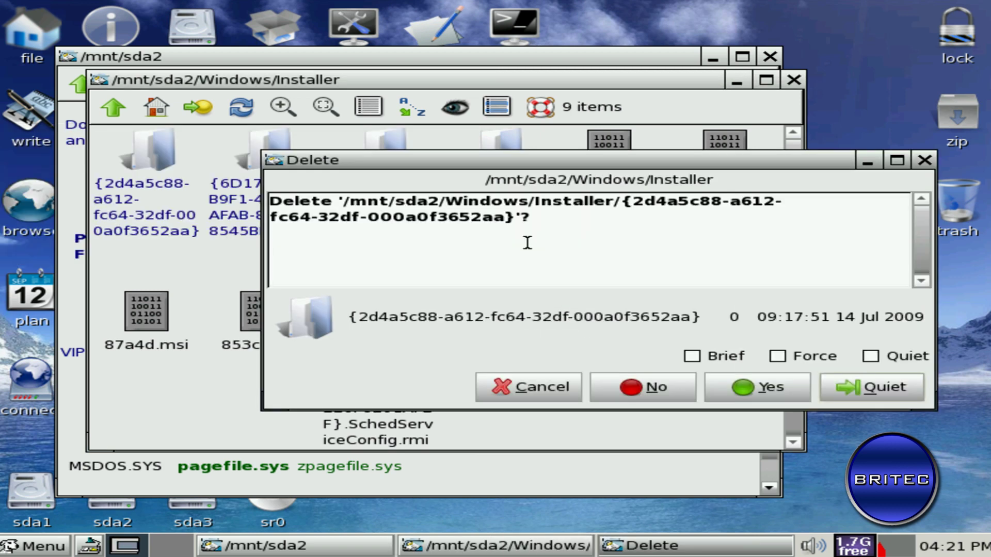
pyautogui.click(776, 356)
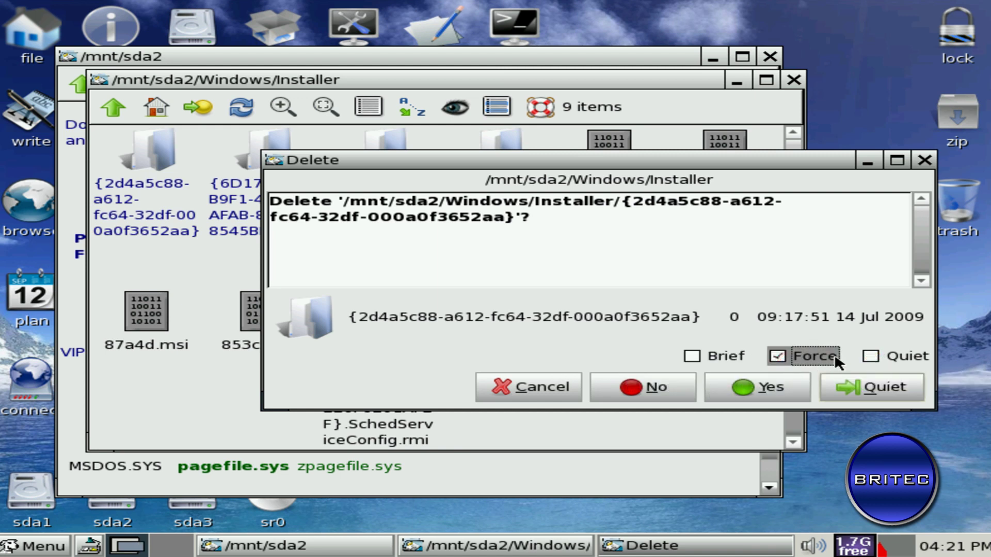
pyautogui.click(862, 357)
pyautogui.click(785, 399)
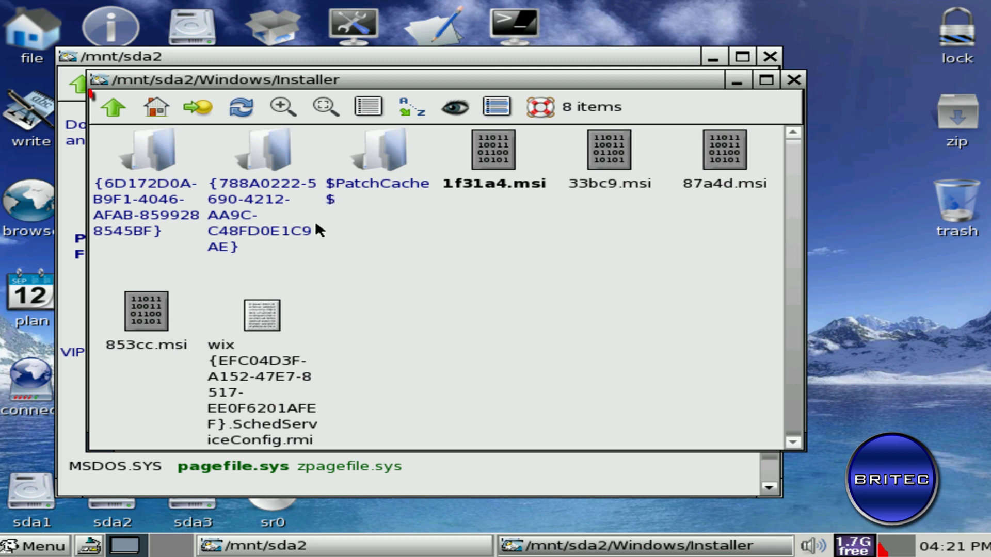
# Step: Return to the root of sda2 and go to Users/Test/AppData/Local
pyautogui.click(113, 111)
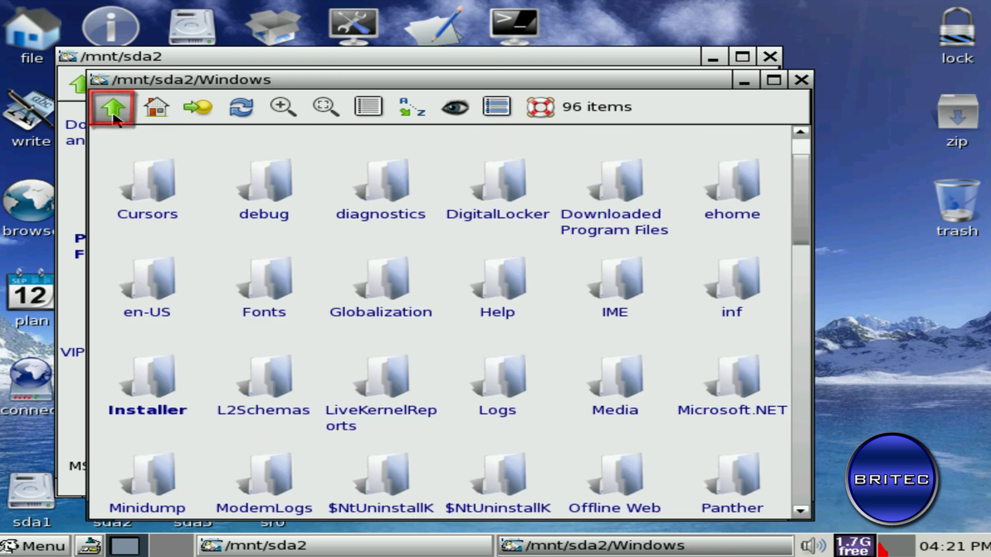
pyautogui.click(112, 110)
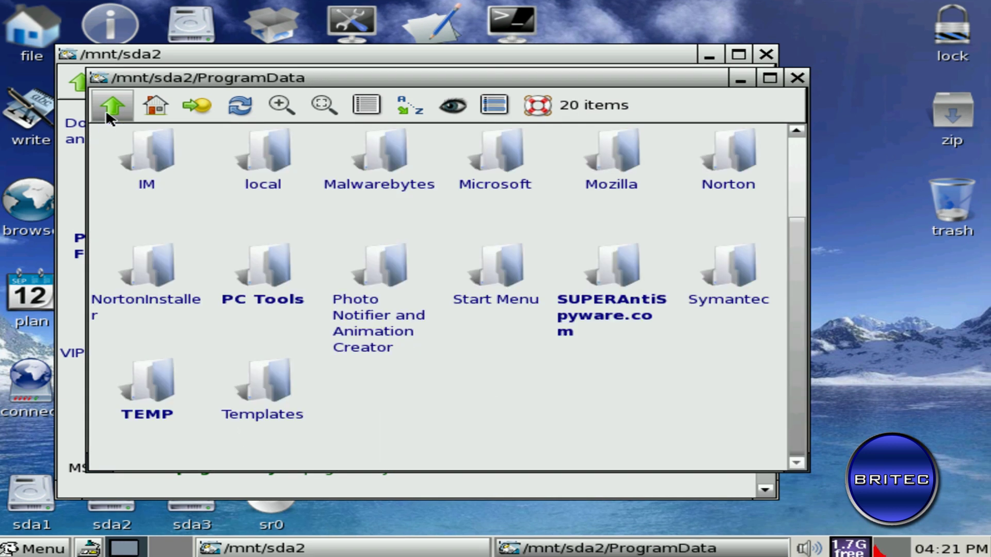
pyautogui.click(107, 111)
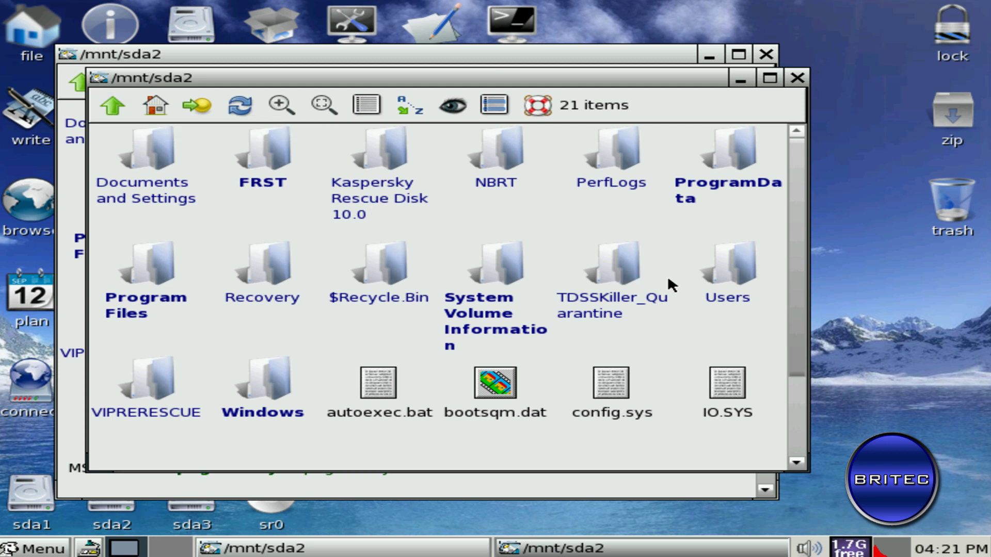
pyautogui.click(721, 278)
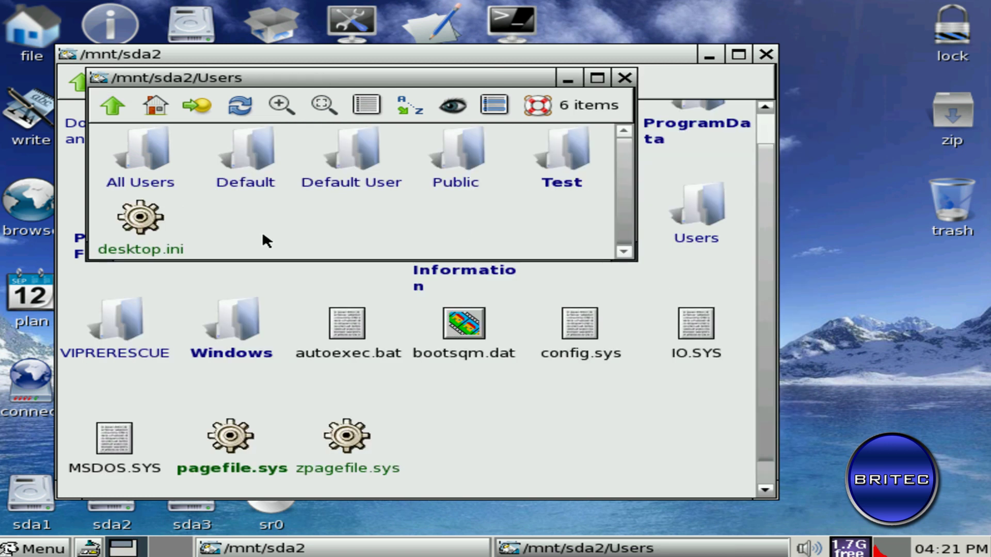
pyautogui.click(561, 153)
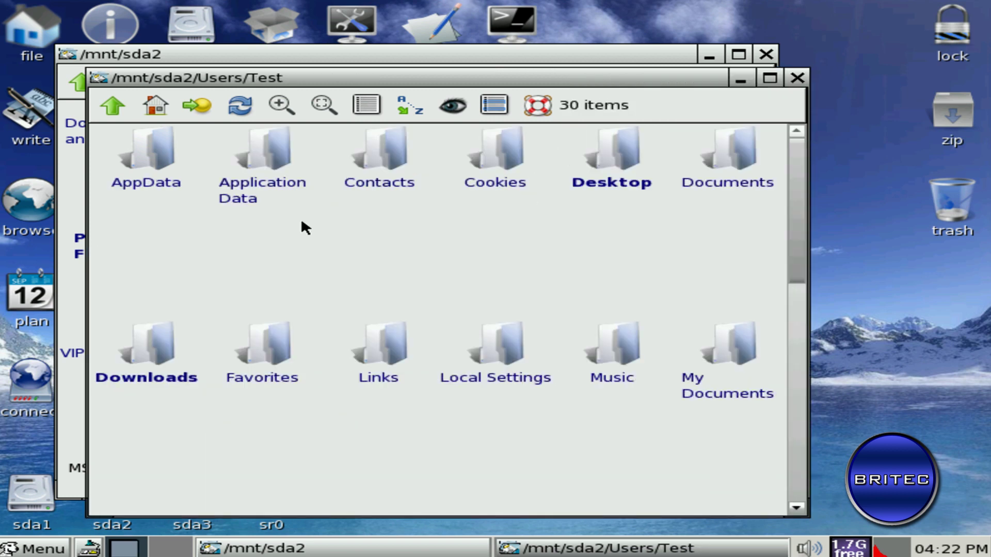
pyautogui.click(145, 150)
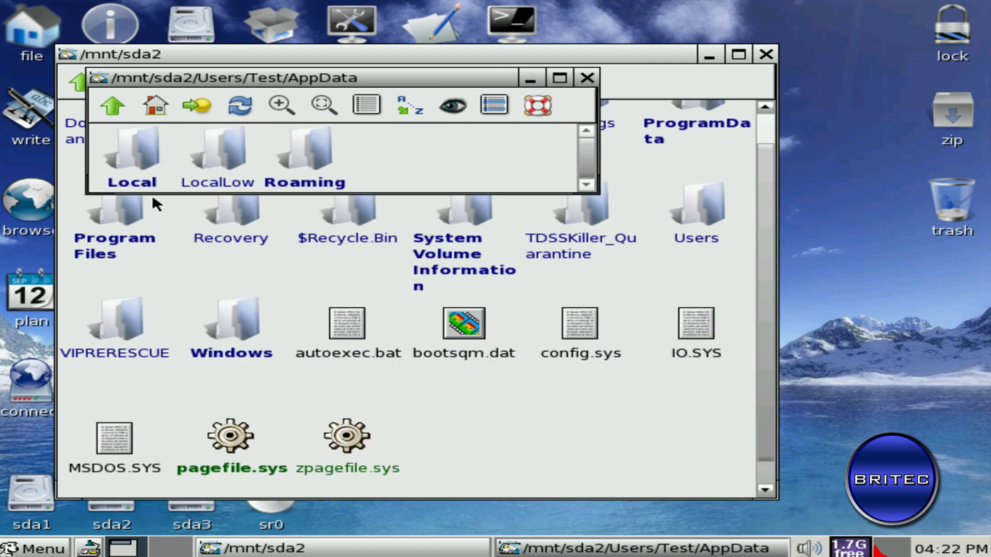
pyautogui.click(129, 153)
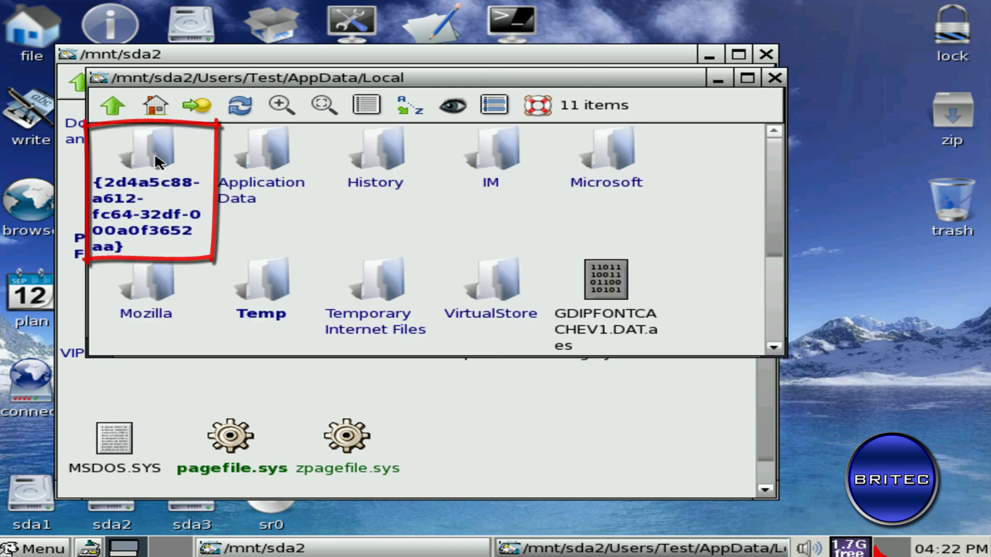
# Step: Delete the {2d4a5c88-a612-fc64-32df-000a0f3652aa} folder from AppData/Local with the Force and Quiet options enabled
pyautogui.rightClick(155, 155)
pyautogui.moveTo(155, 157)
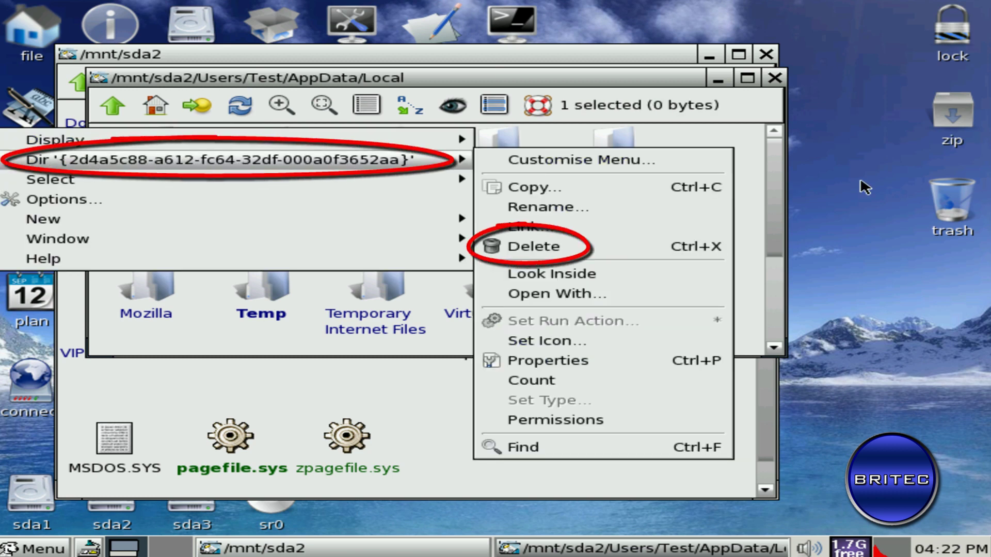
pyautogui.click(544, 247)
pyautogui.click(808, 369)
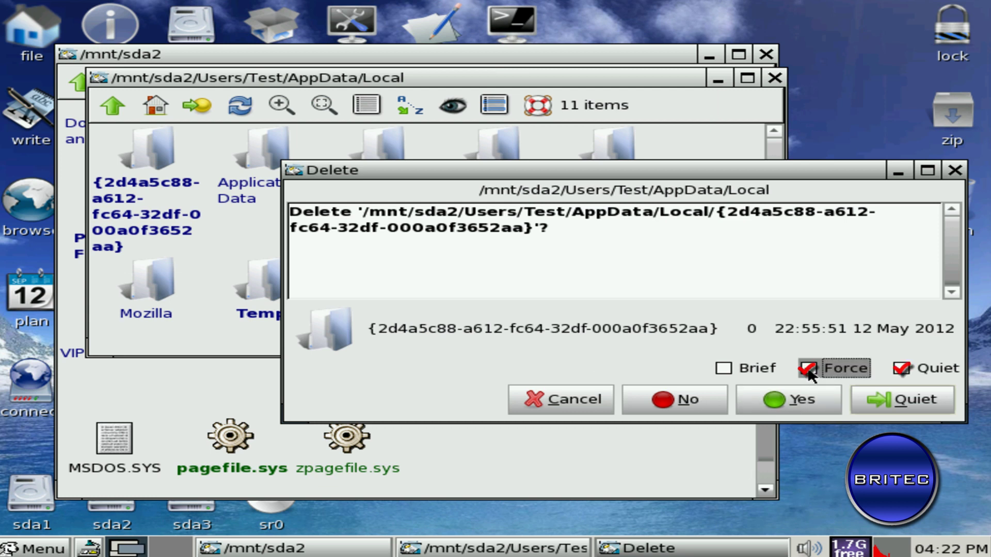
pyautogui.click(902, 368)
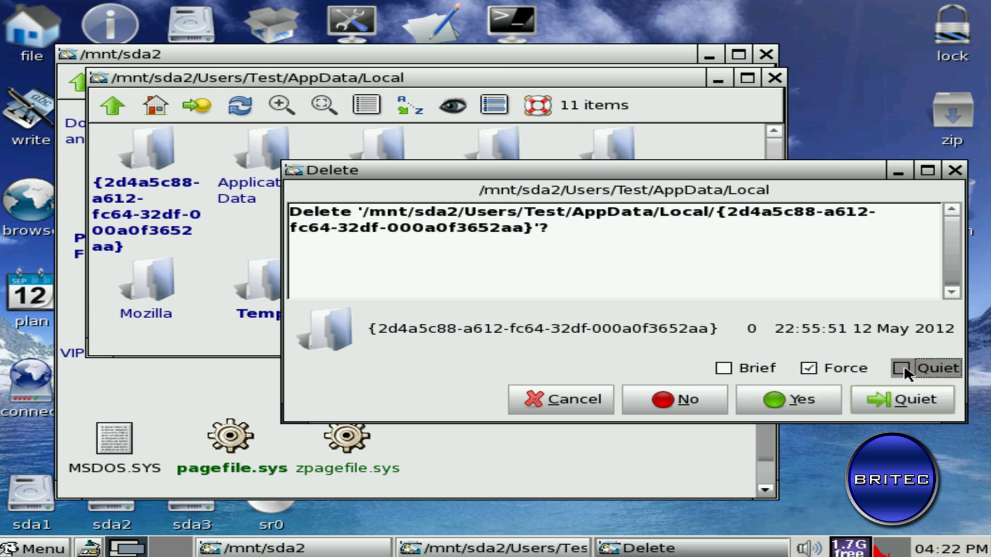
pyautogui.click(797, 408)
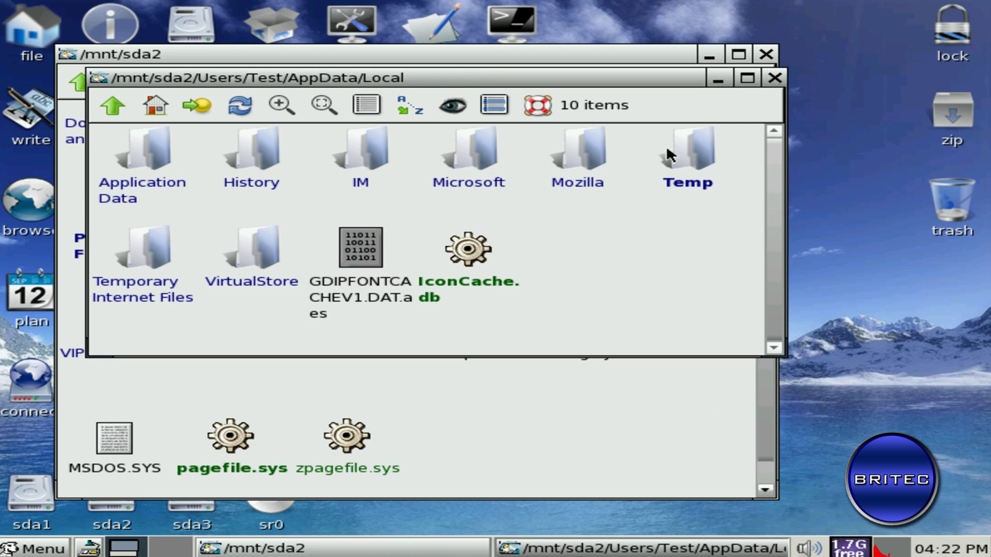
# Step: Look through the files in the AppData/Local/Temp folder and close its window
pyautogui.click(699, 165)
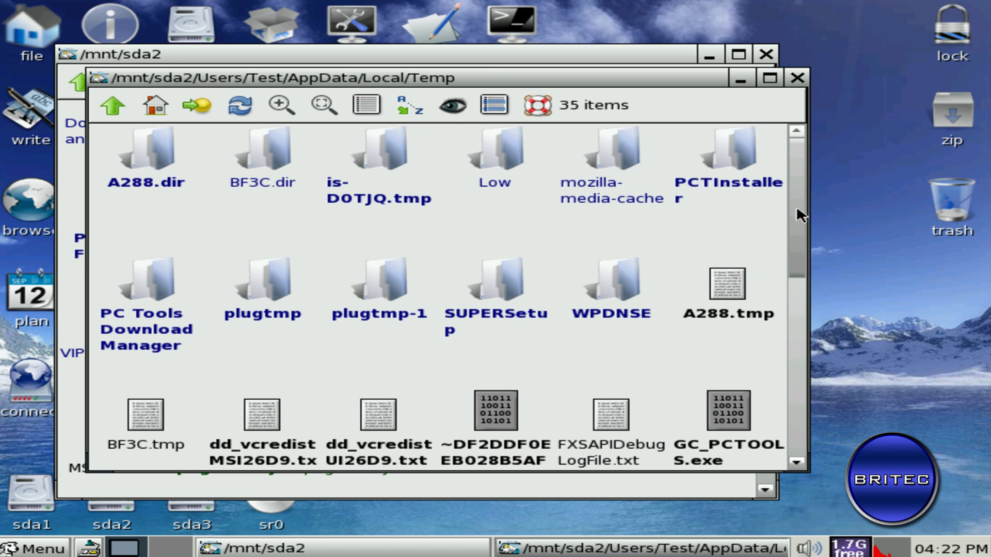
pyautogui.moveTo(796, 210); pyautogui.dragTo(769, 345)
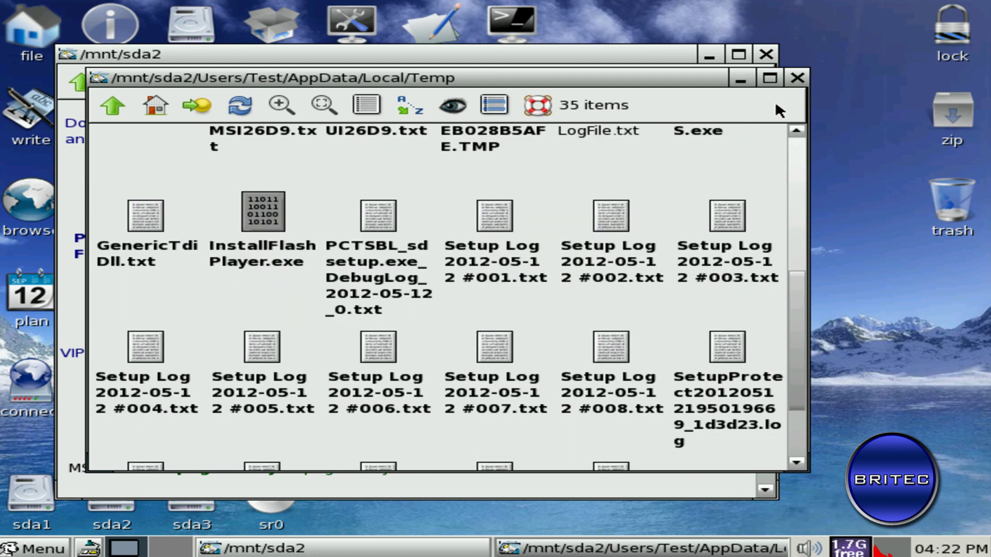
pyautogui.click(798, 78)
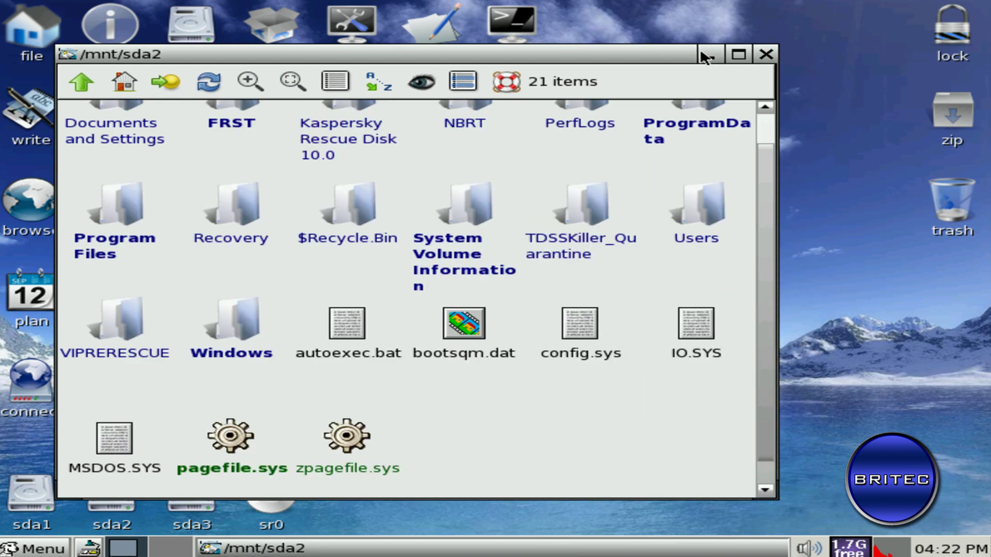
# Step: Close the remaining sda2 window, shut down Puppy Linux and boot back into Windows
pyautogui.click(765, 54)
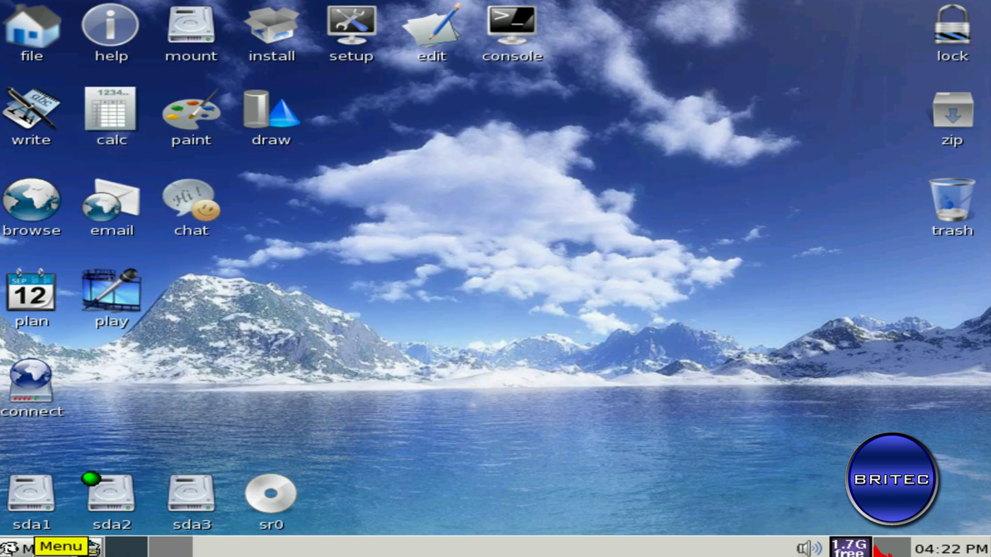
pyautogui.click(41, 548)
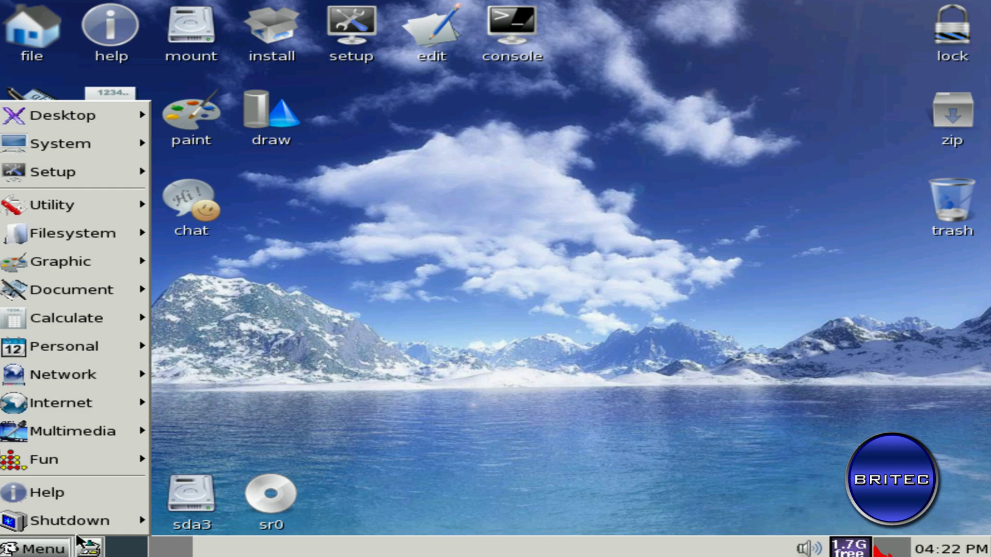
pyautogui.moveTo(89, 527)
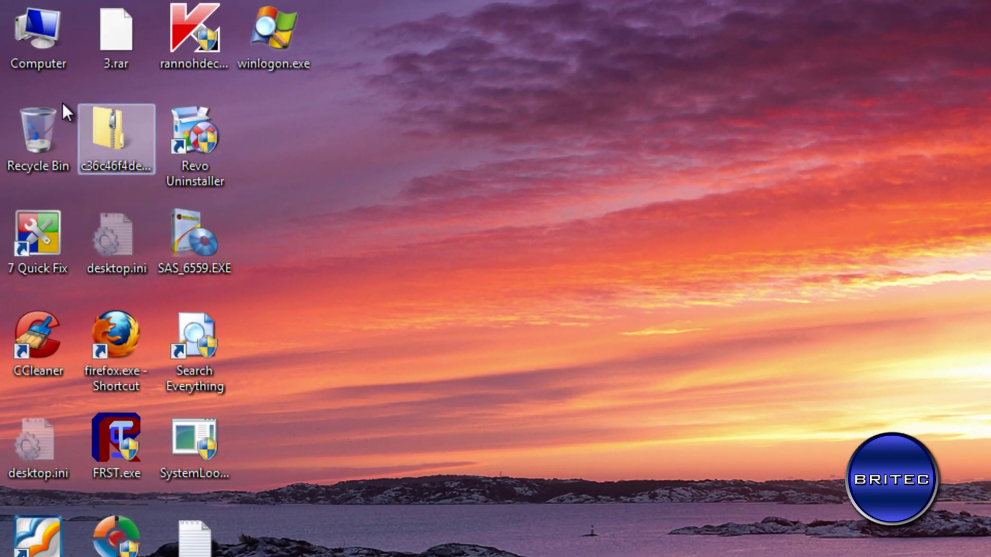
# Step: Turn on hiding of protected operating system files in the Computer window's folder options, and close the window
pyautogui.doubleClick(50, 37)
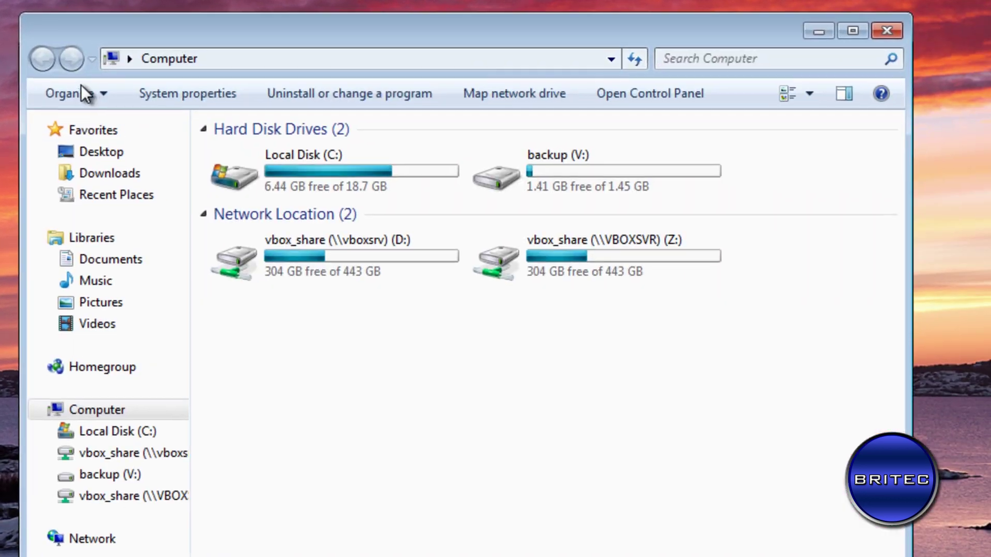
pyautogui.click(104, 94)
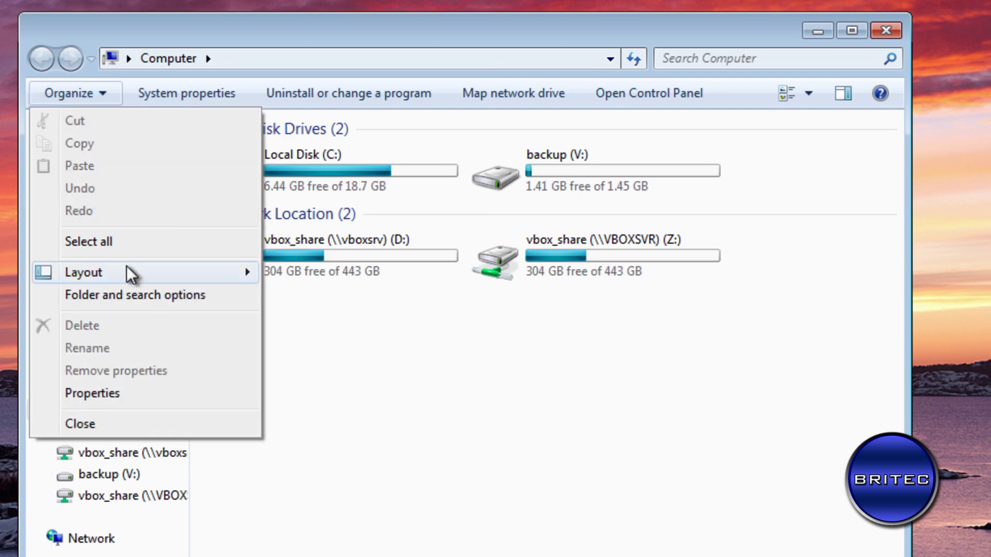
pyautogui.click(129, 291)
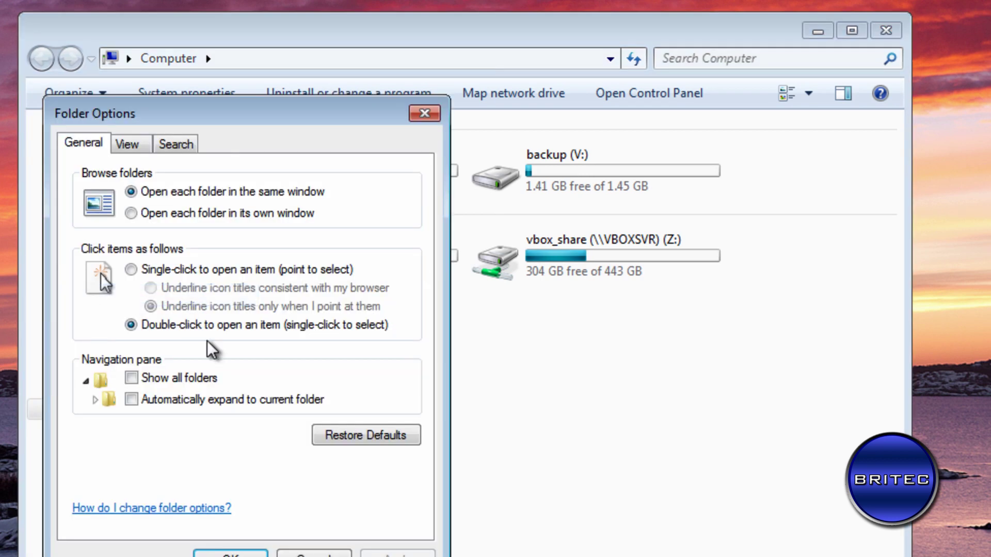
pyautogui.click(129, 145)
pyautogui.click(108, 478)
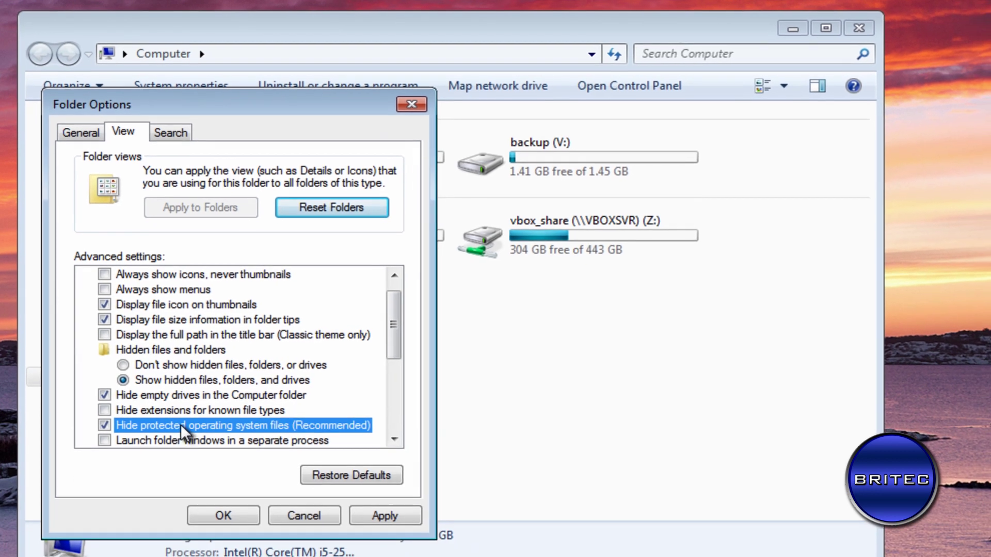
pyautogui.click(208, 515)
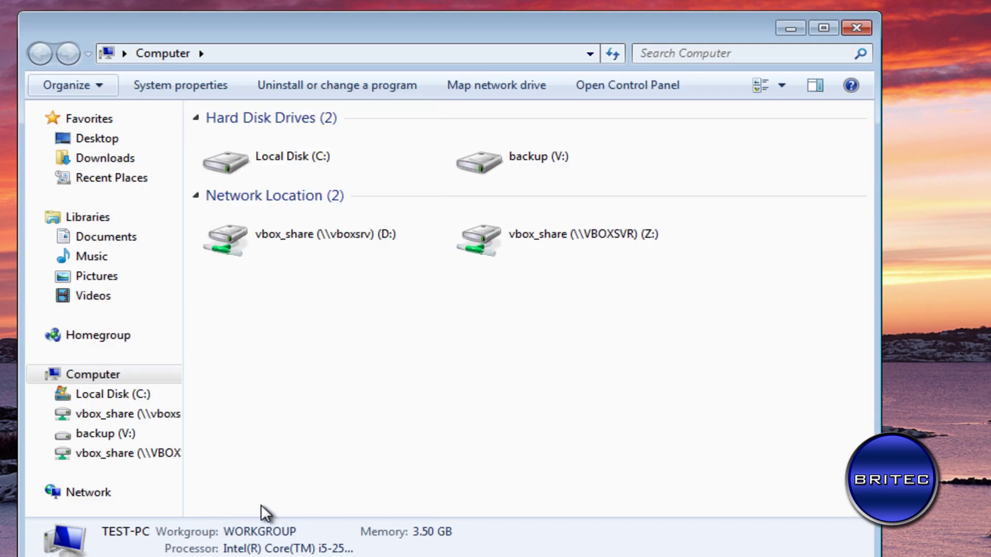
pyautogui.click(856, 27)
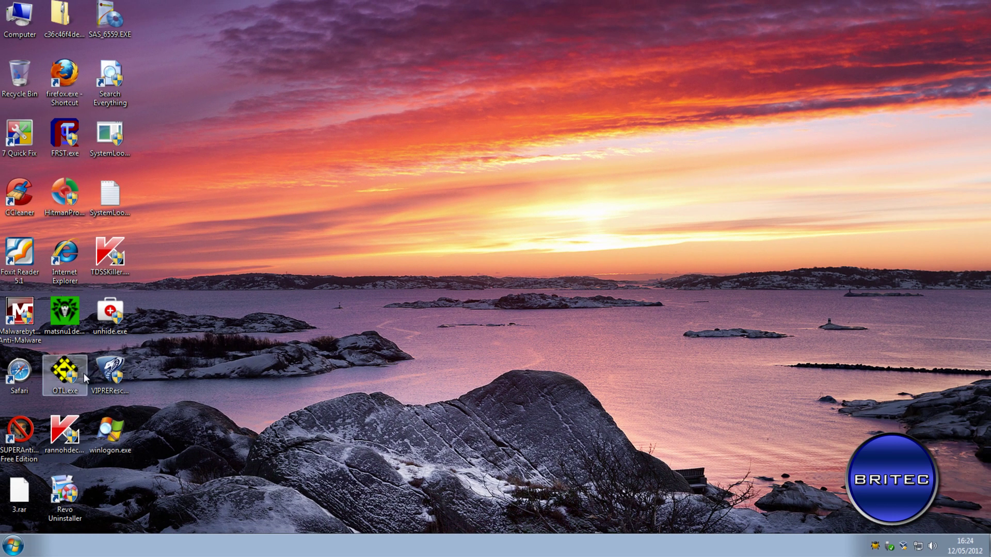
# Step: Try to run OTL.exe from the desktop with permission to make changes, and dismiss the dialogs it raises
pyautogui.doubleClick(82, 373)
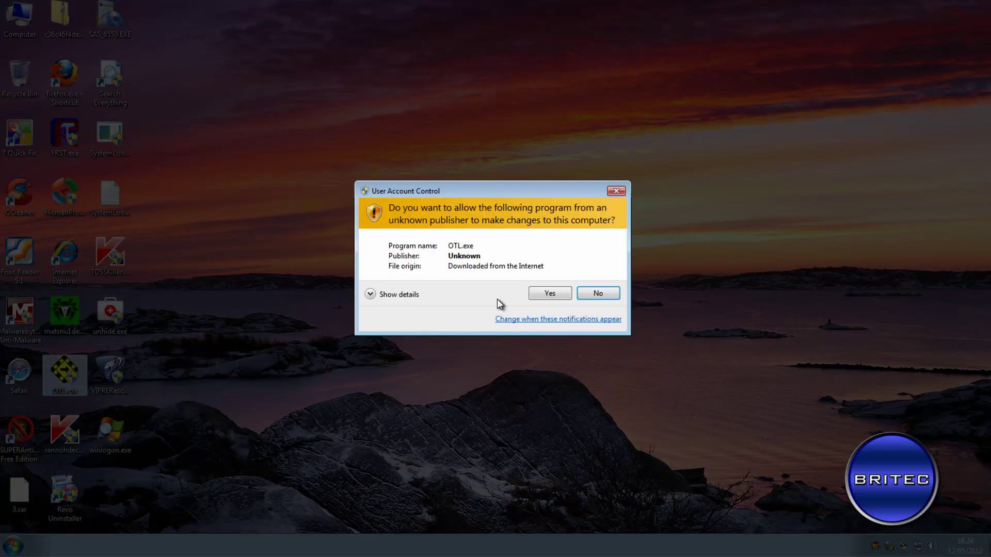
pyautogui.click(556, 294)
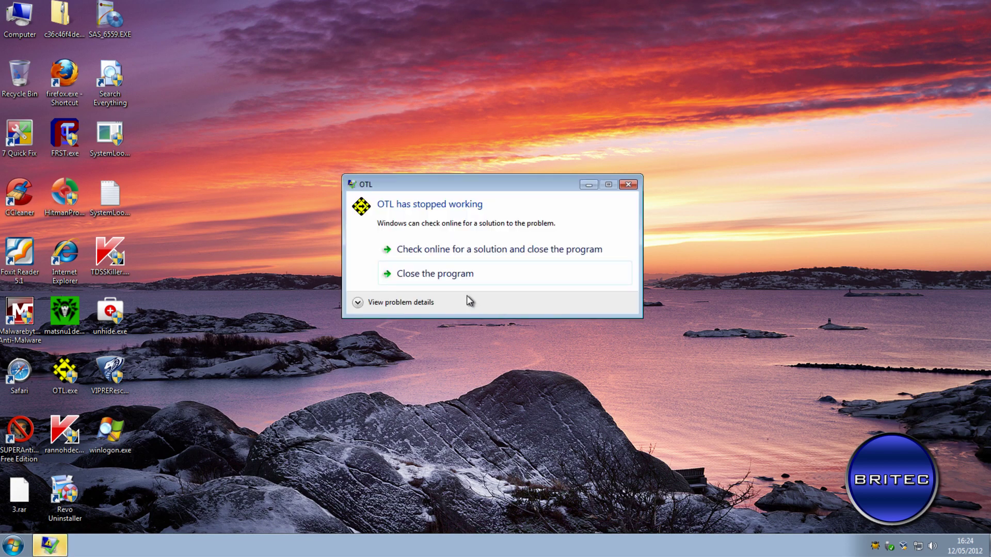
pyautogui.click(626, 185)
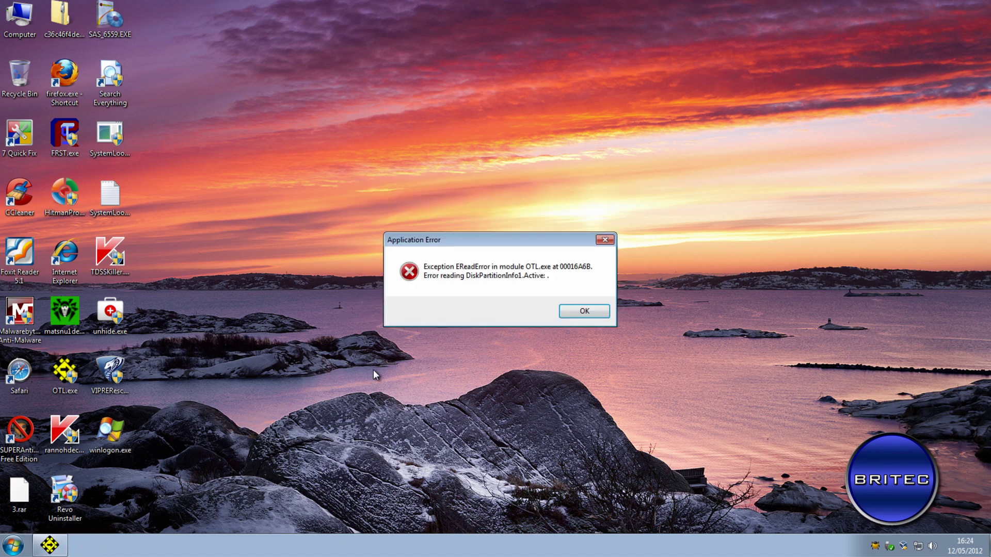
pyautogui.click(578, 312)
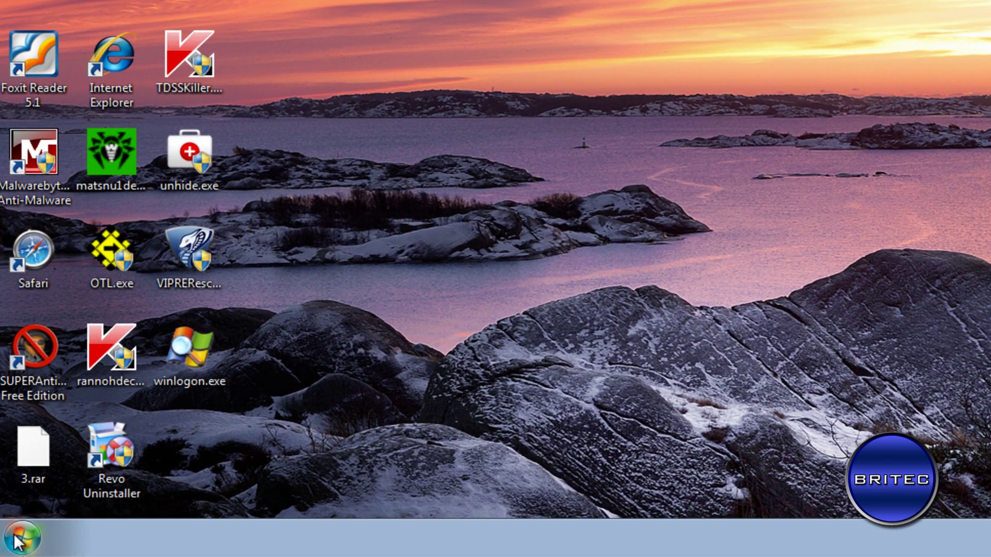
# Step: Search for regedit.exe and start the Registry Editor, allowing it to make changes to the computer
pyautogui.click(15, 543)
pyautogui.click(58, 485)
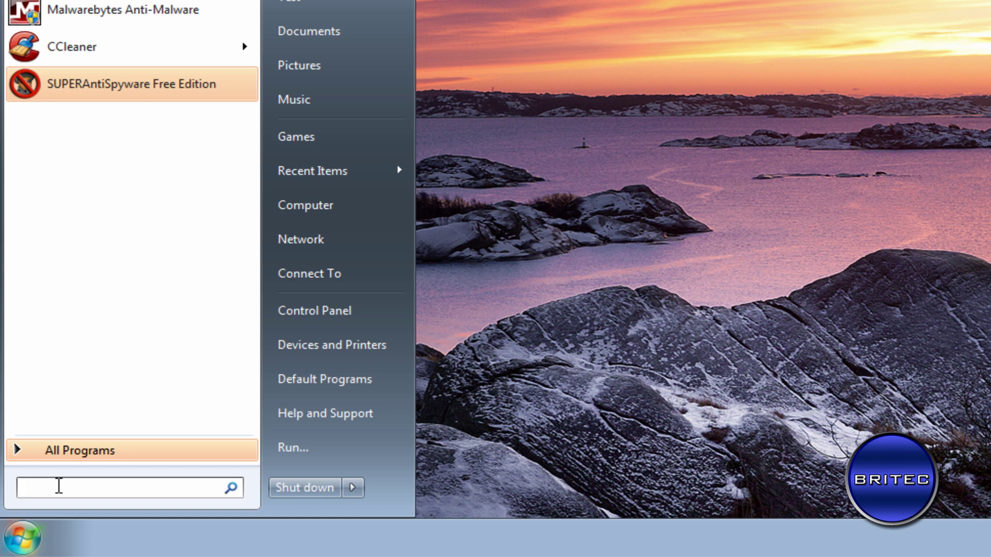
pyautogui.write('rege')
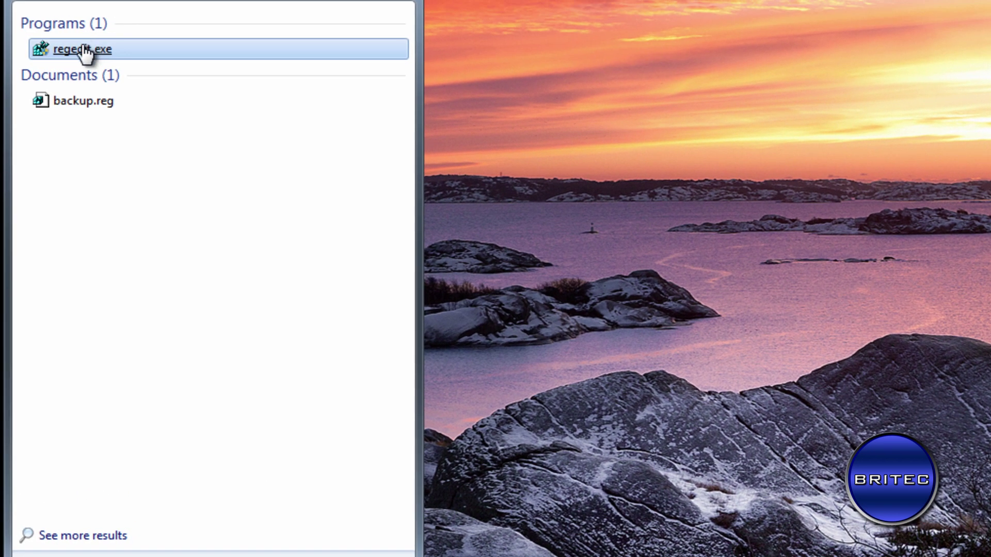
pyautogui.click(84, 52)
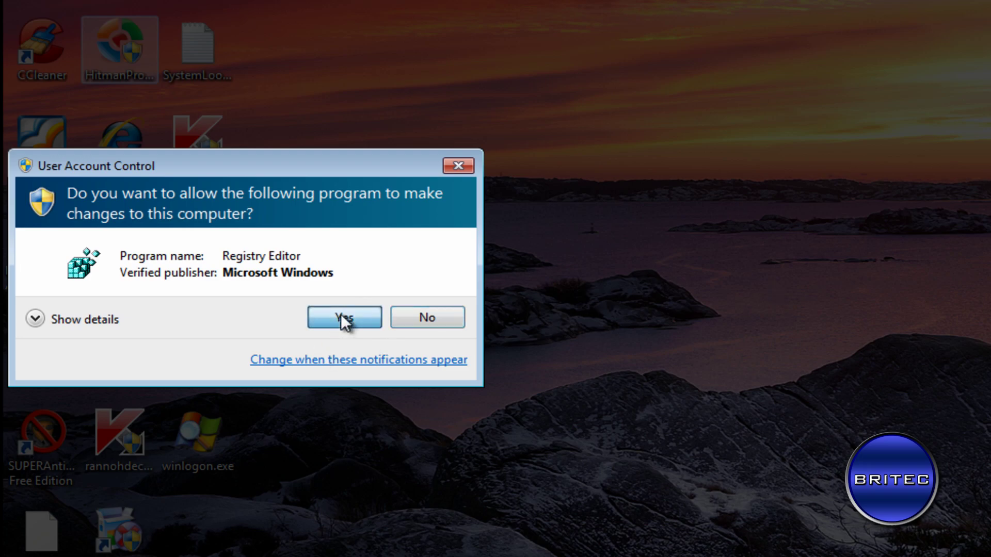
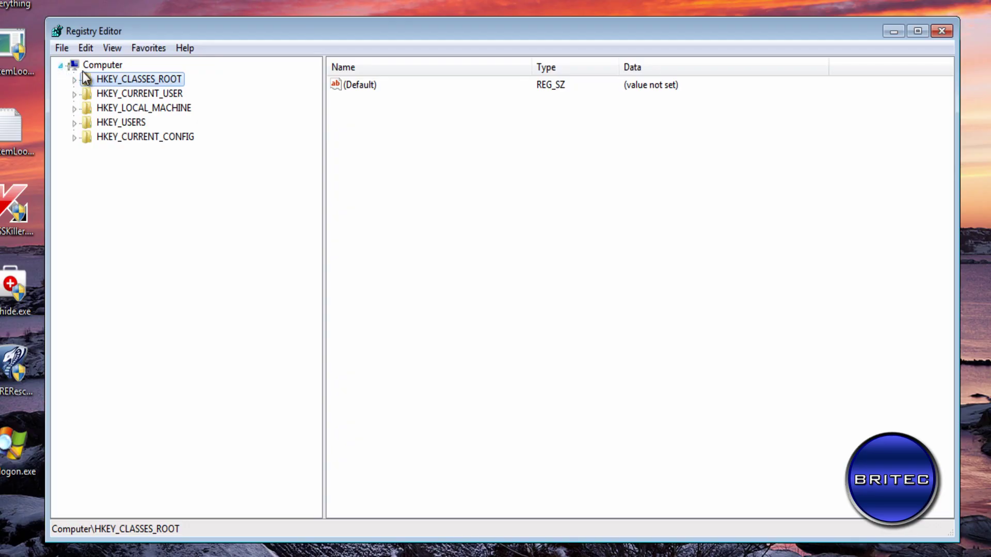
# Step: Search the registry from Computer for F3130CDB-AA52-4C3A-AB32-85FFC23AF9C1 and open the InprocServer32 subkey of the matching key
pyautogui.click(102, 66)
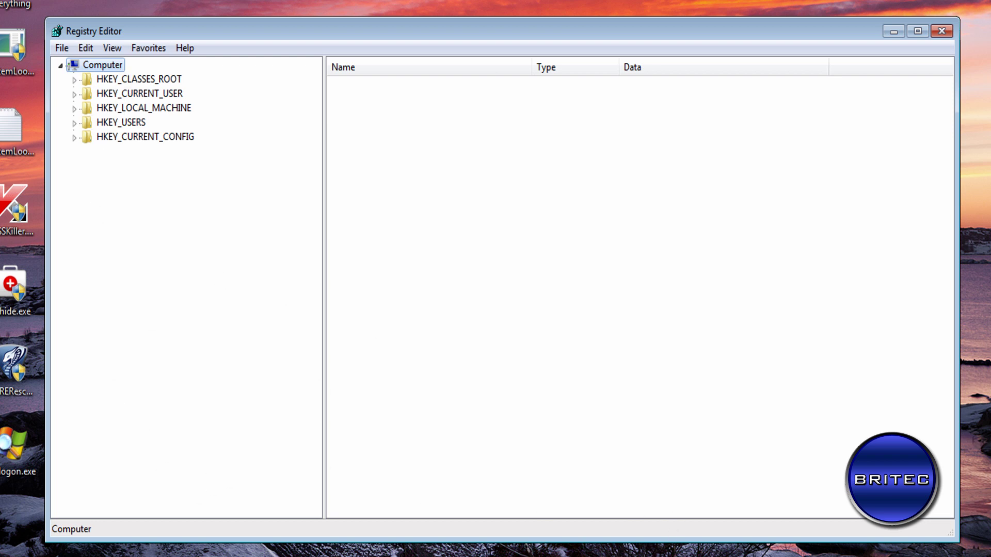
pyautogui.click(87, 49)
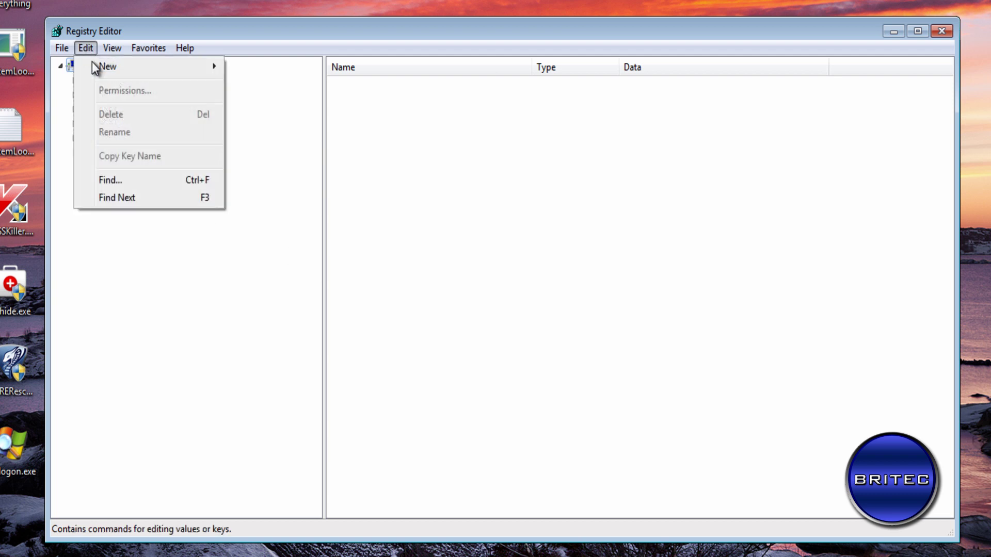
pyautogui.click(109, 180)
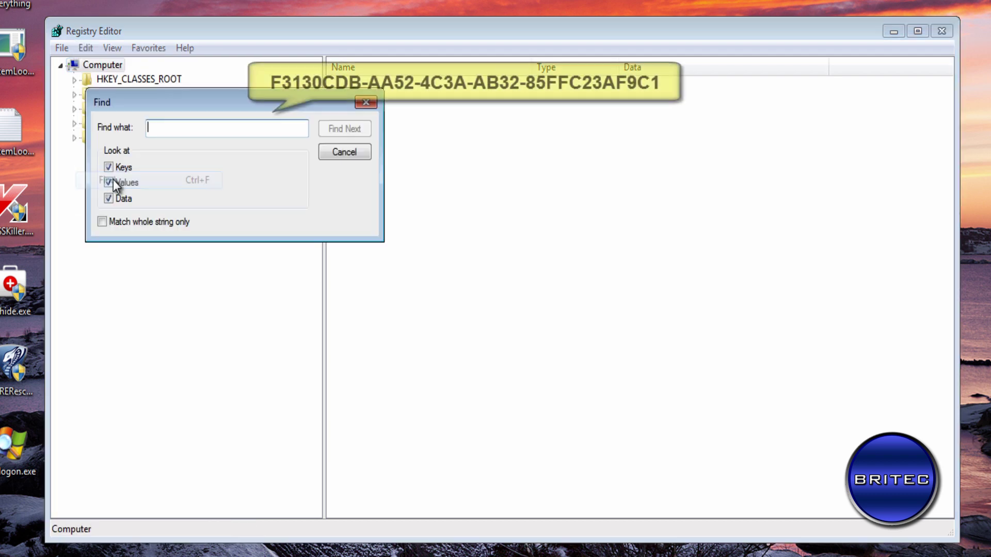
pyautogui.rightClick(169, 129)
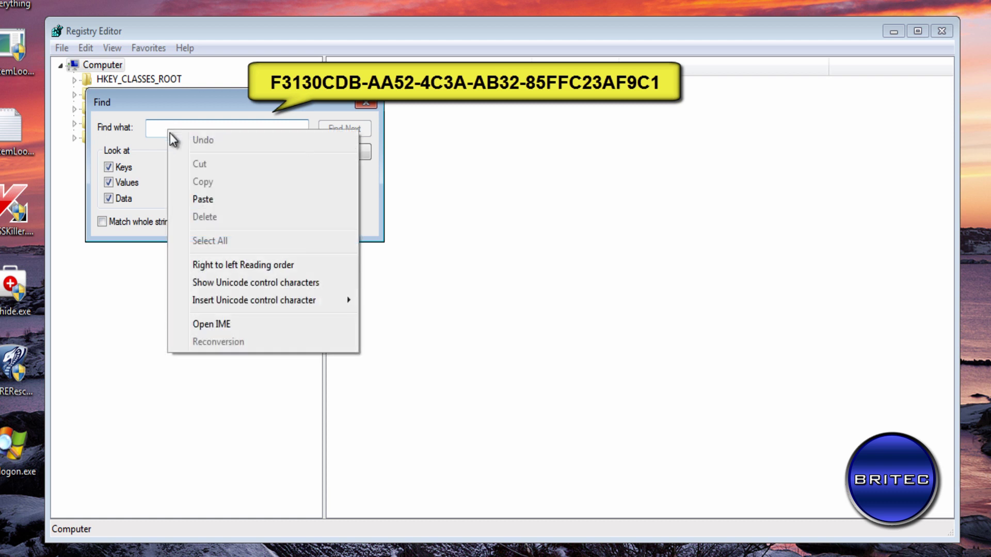
pyautogui.click(195, 196)
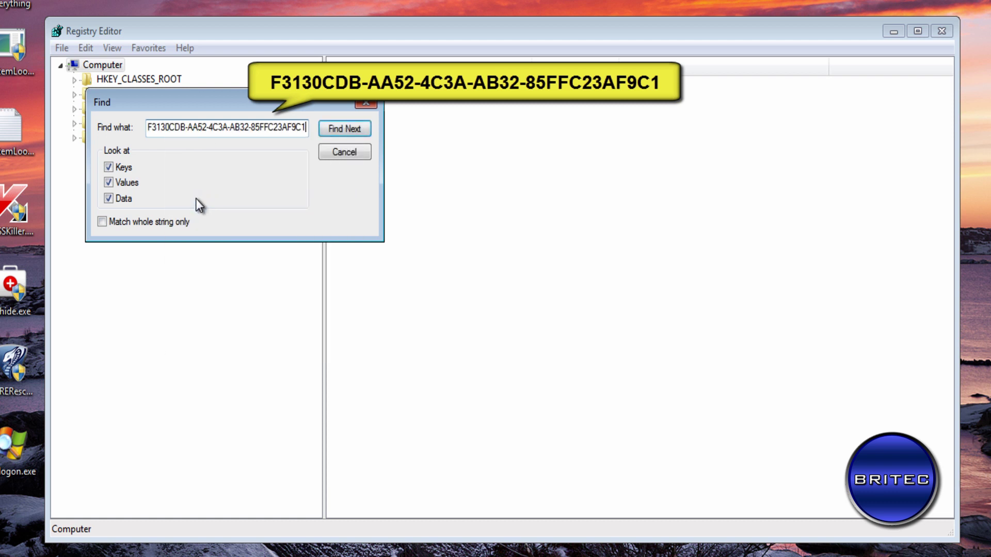
pyautogui.click(345, 129)
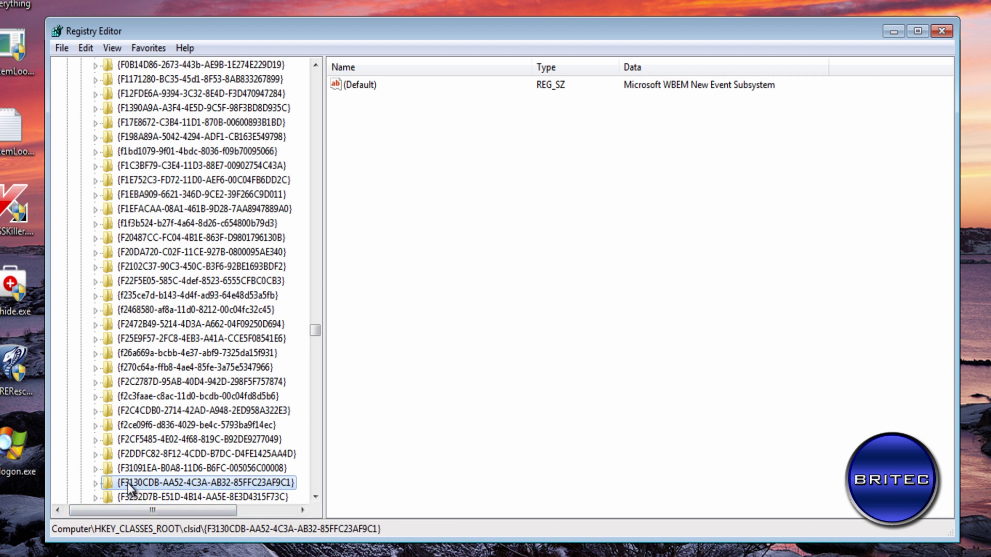
pyautogui.doubleClick(107, 483)
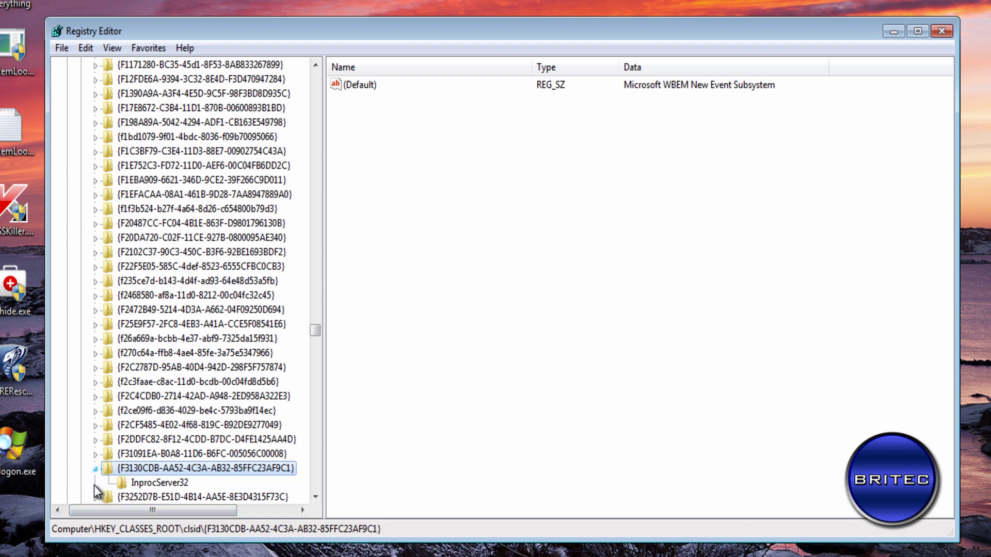
pyautogui.click(165, 484)
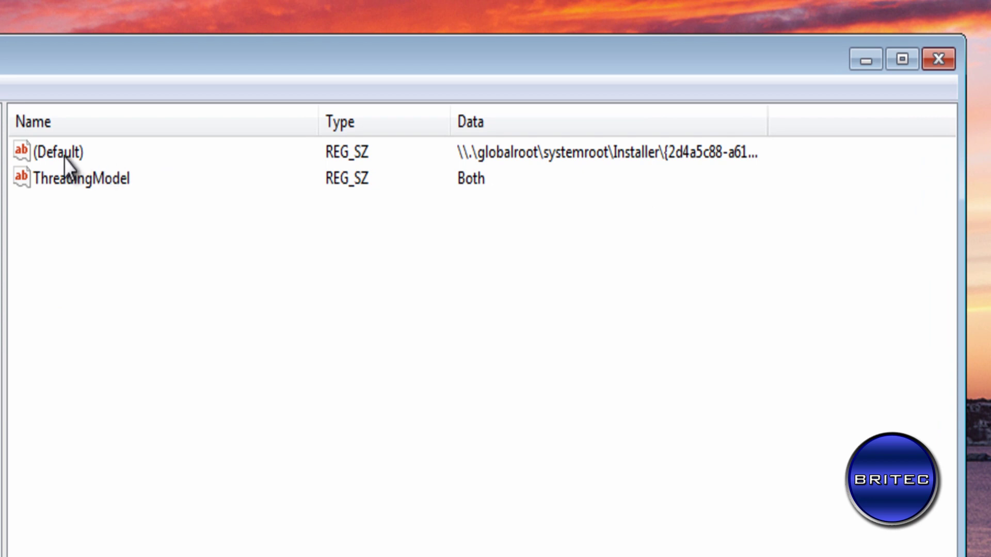
# Step: Set the (Default) value of InprocServer32 to C:\WINDOWS\system32\wbem\wbemess.dll
pyautogui.doubleClick(64, 157)
pyautogui.moveTo(0, 191); pyautogui.dragTo(271, 216)
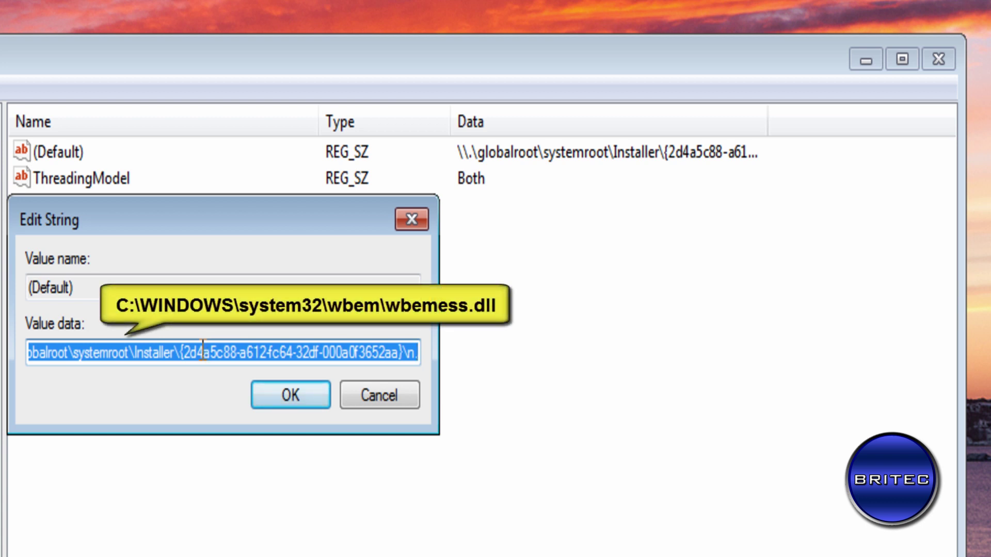
pyautogui.press('Delete')
pyautogui.rightClick(115, 348)
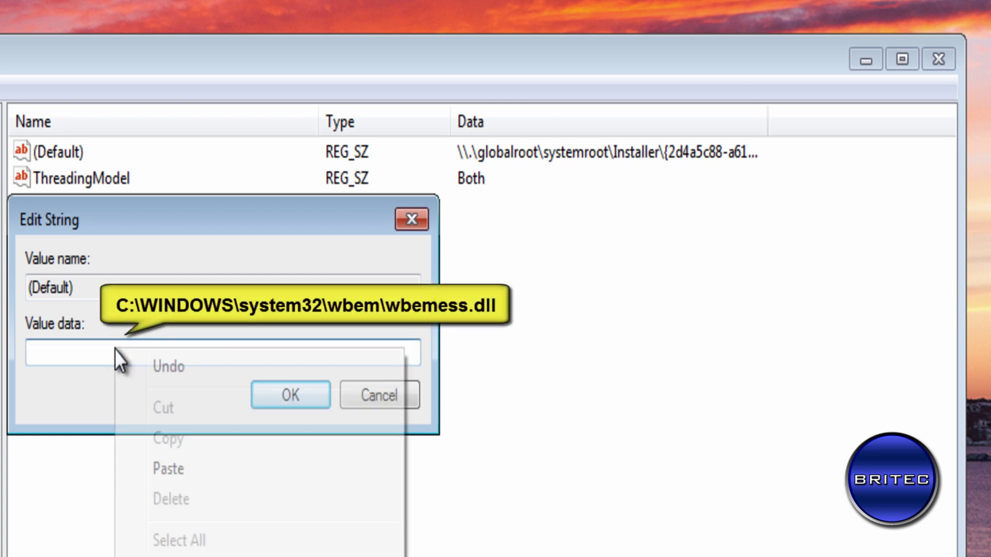
pyautogui.click(153, 467)
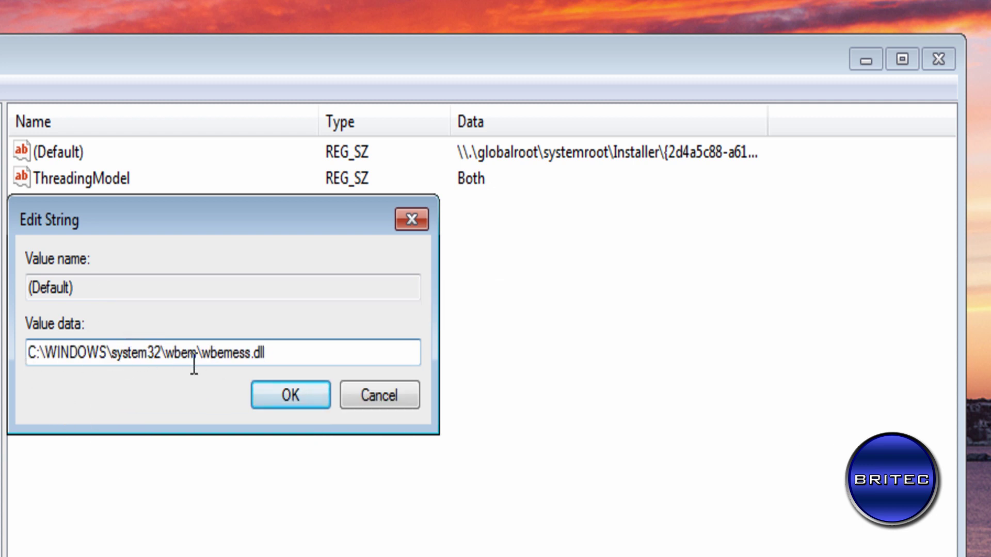
pyautogui.click(277, 400)
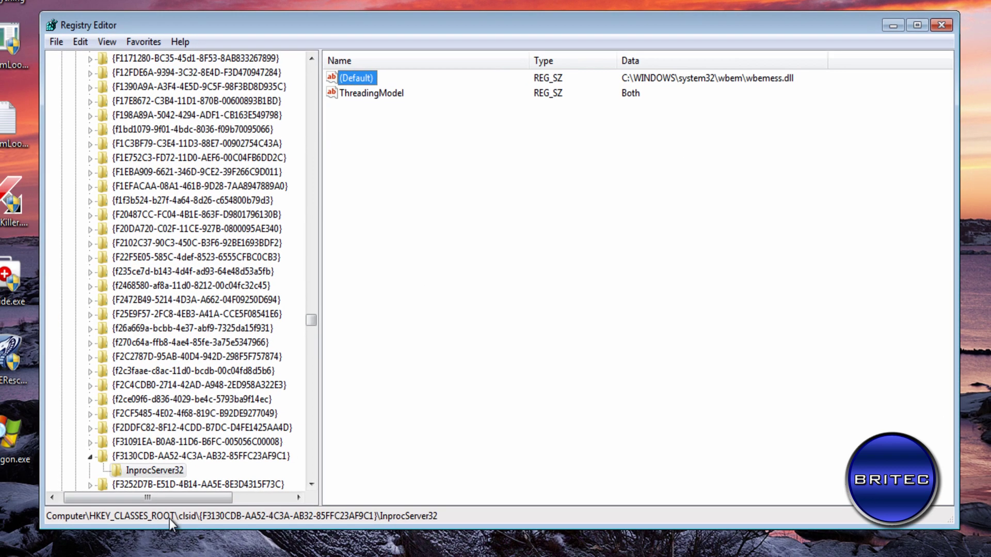
# Step: Search the registry again from Computer for 42aedc87-2188-41fd-b9a3-0c966feabec1 and open the InprocServer32 subkey of the matching key
pyautogui.moveTo(312, 318); pyautogui.dragTo(297, 67)
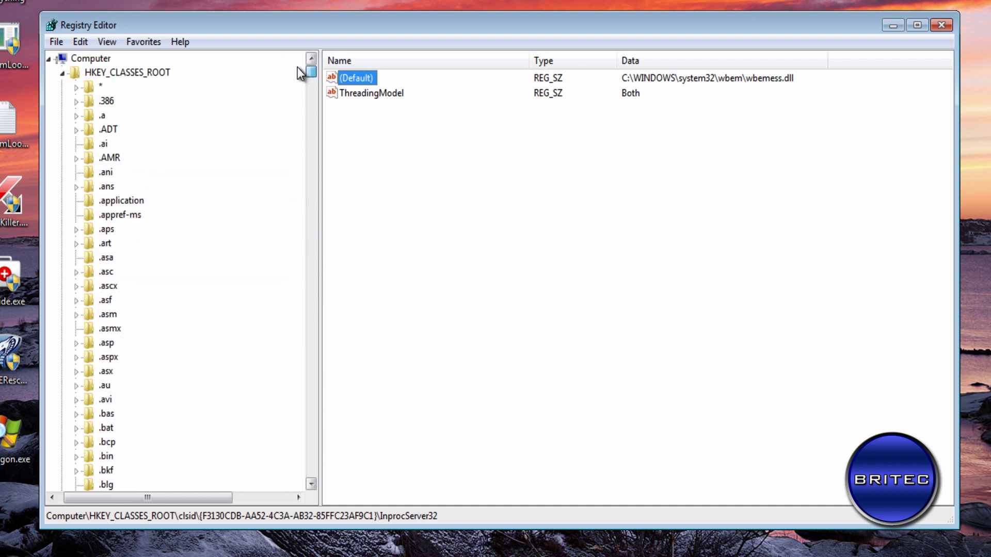
pyautogui.click(96, 60)
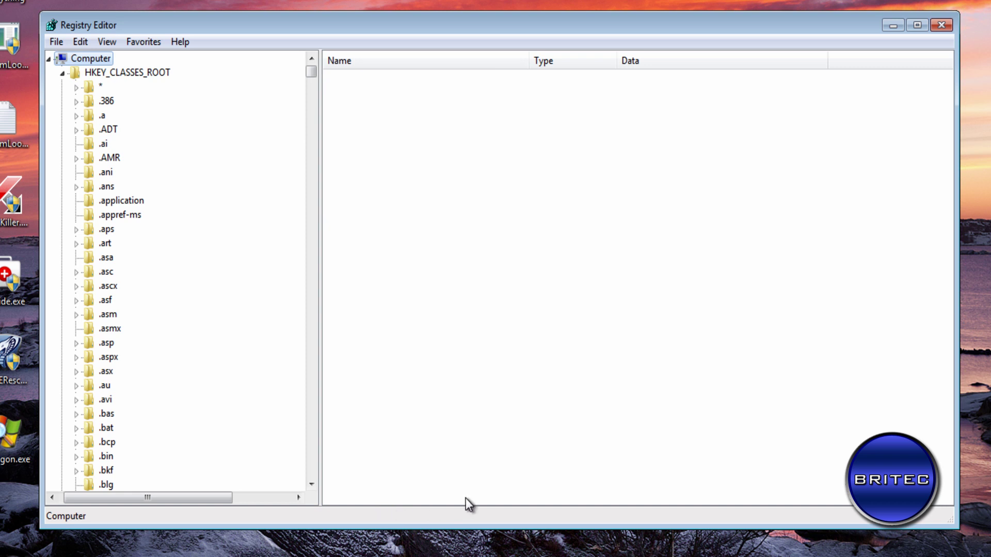
pyautogui.click(80, 41)
pyautogui.click(104, 171)
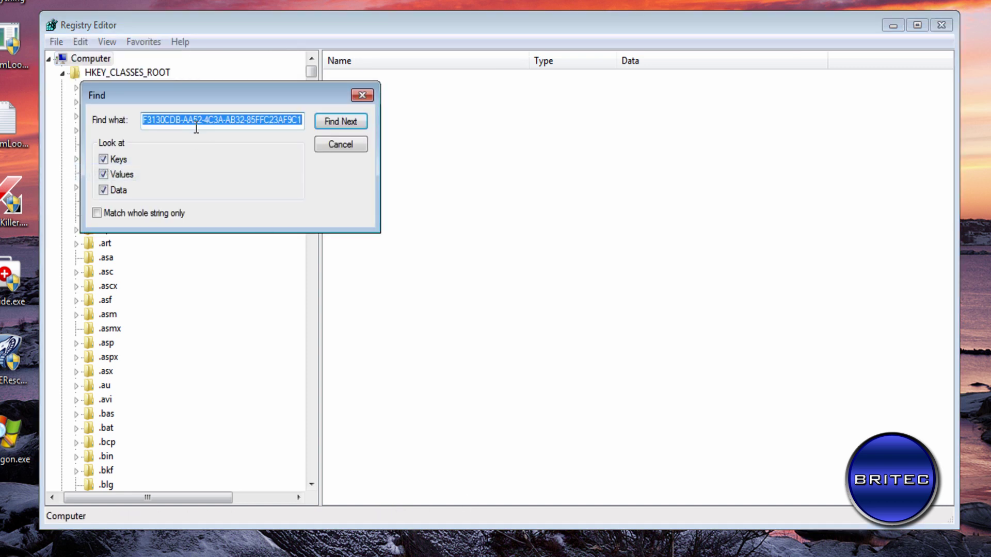
pyautogui.rightClick(195, 125)
pyautogui.click(228, 187)
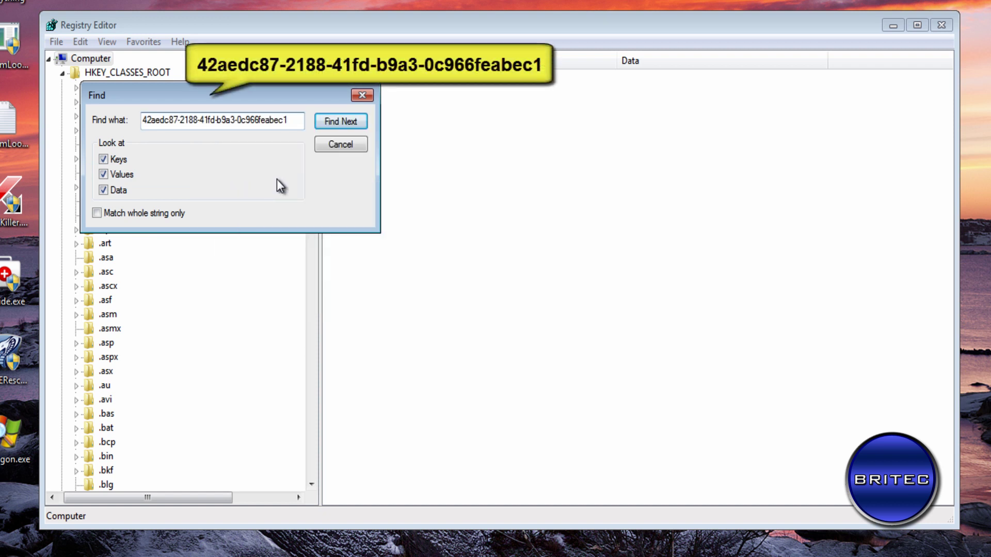
pyautogui.click(339, 122)
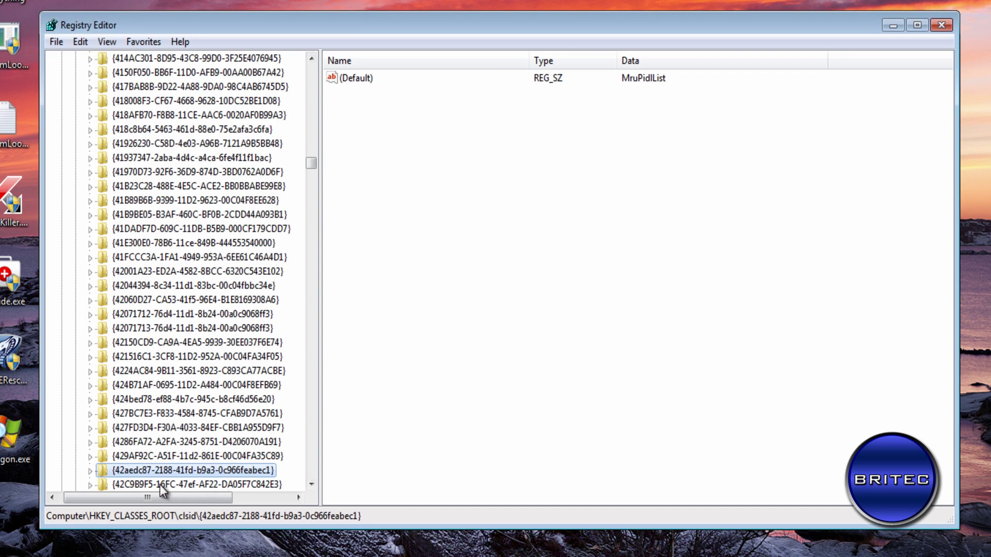
pyautogui.click(91, 471)
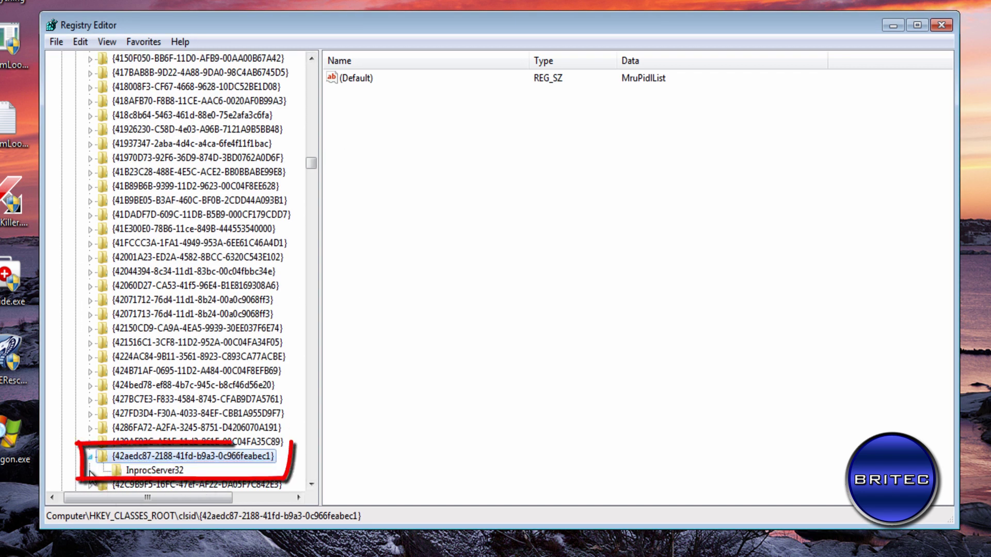
pyautogui.click(155, 470)
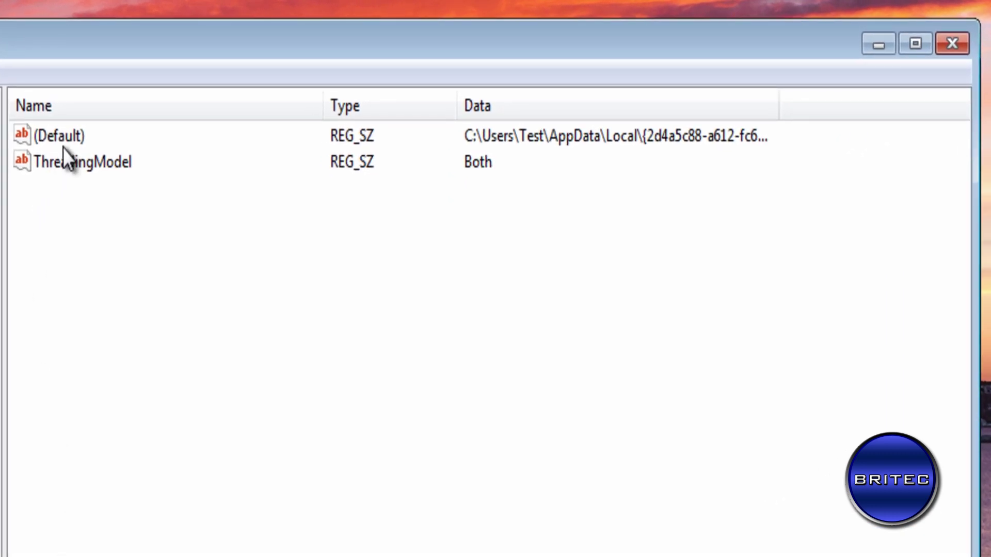
# Step: Replace the hijacked (Default) value data of InprocServer32 with %SystemRoot%\system32\shell32.dll
pyautogui.doubleClick(67, 135)
pyautogui.moveTo(1, 160); pyautogui.dragTo(227, 205)
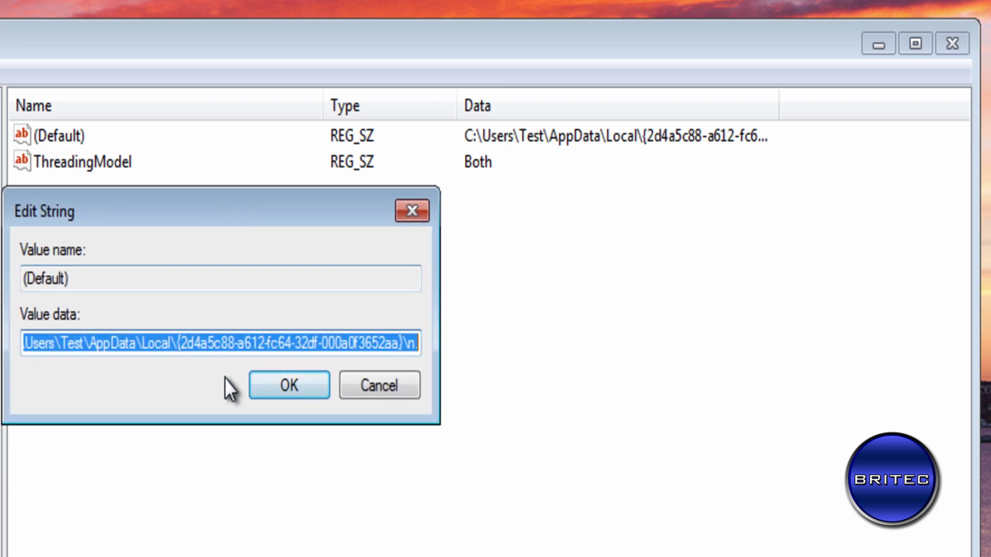
pyautogui.click(171, 343)
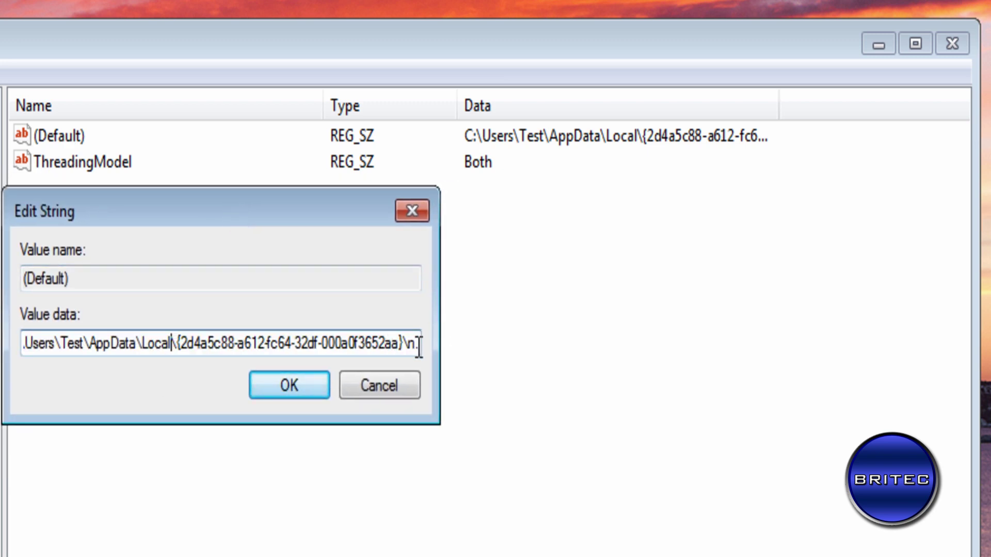
pyautogui.hotkey('ctrl', 'a')
pyautogui.press('Delete')
pyautogui.hotkey('ctrl', 'z')
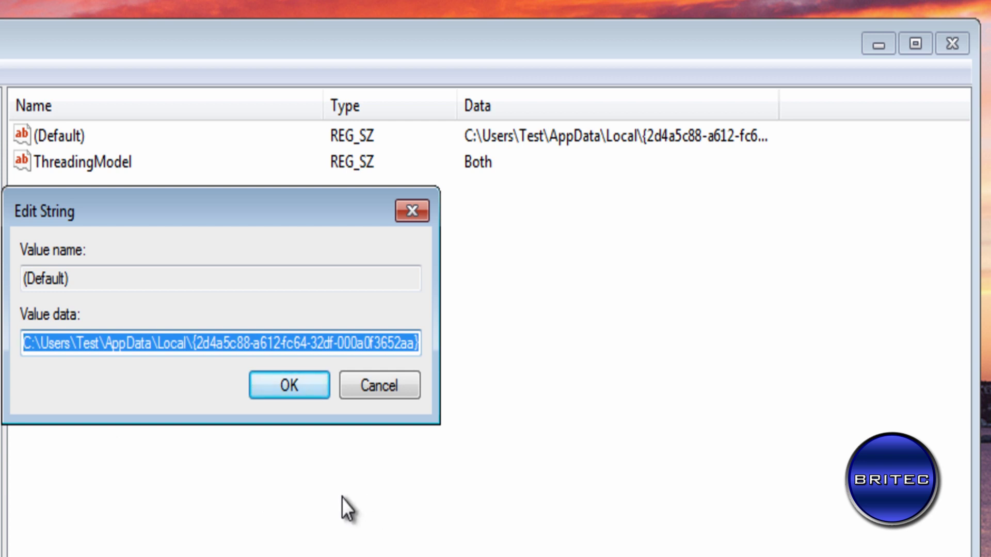
pyautogui.click(221, 353)
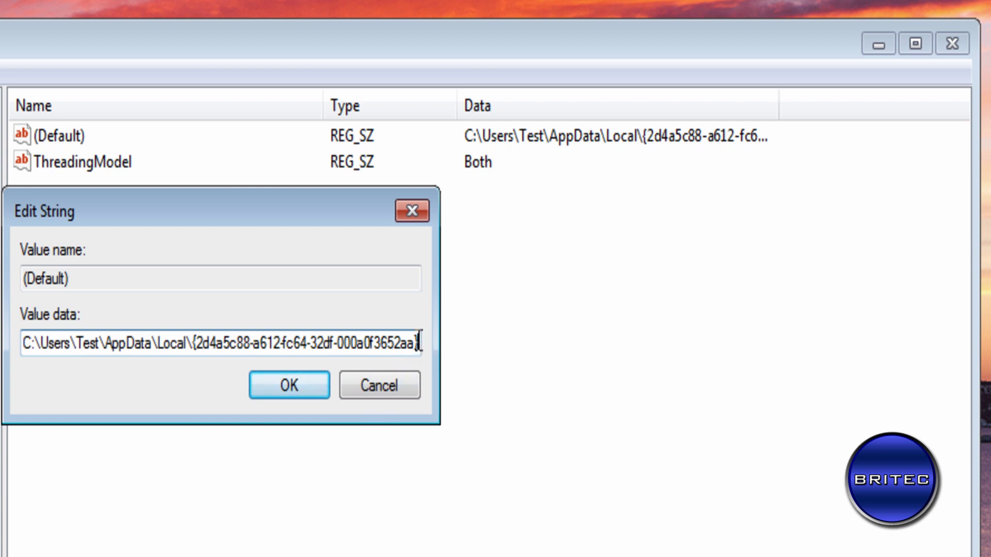
pyautogui.moveTo(419, 342); pyautogui.dragTo(10, 340)
pyautogui.write('\\n.')
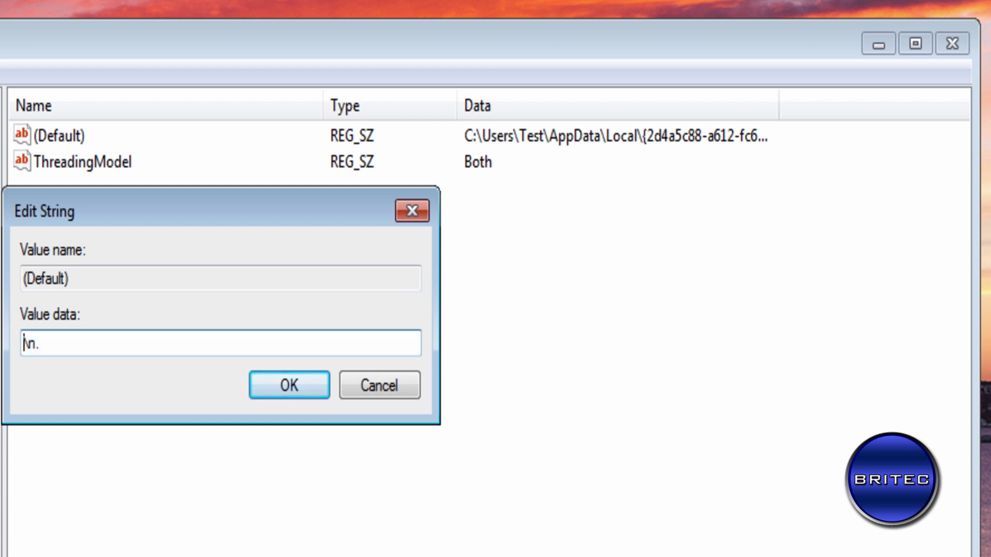
pyautogui.hotkey('shift', 'Home')
pyautogui.press('BackSpace')
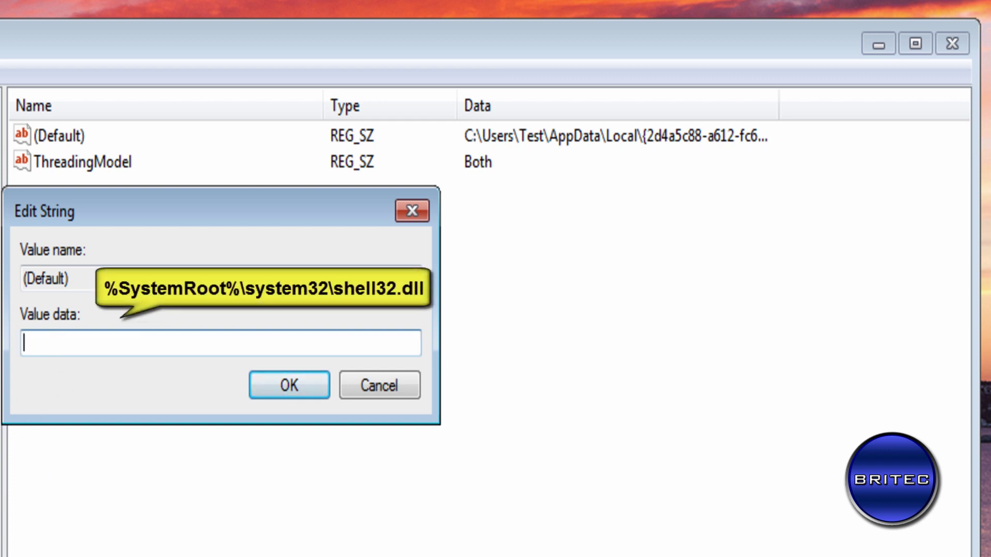
pyautogui.rightClick(41, 341)
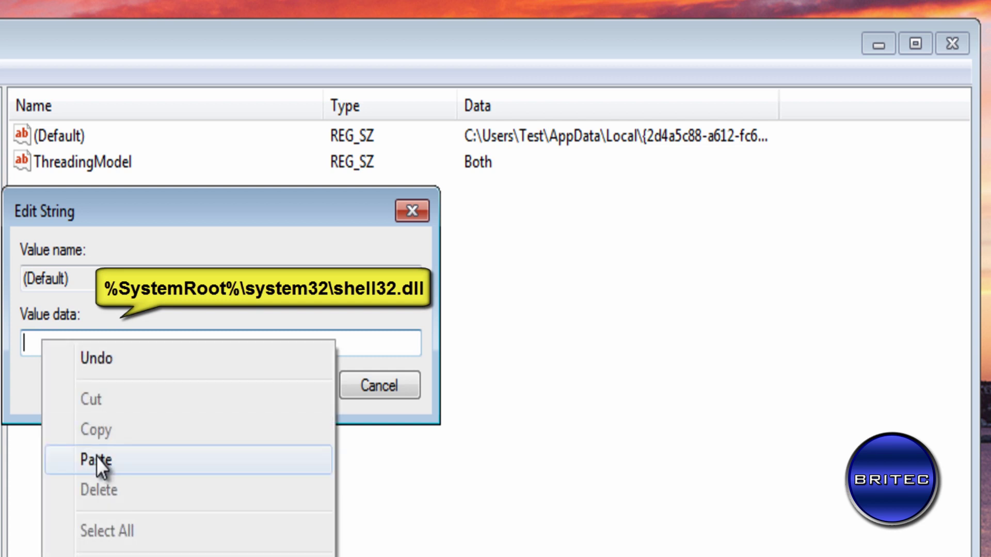
pyautogui.click(96, 459)
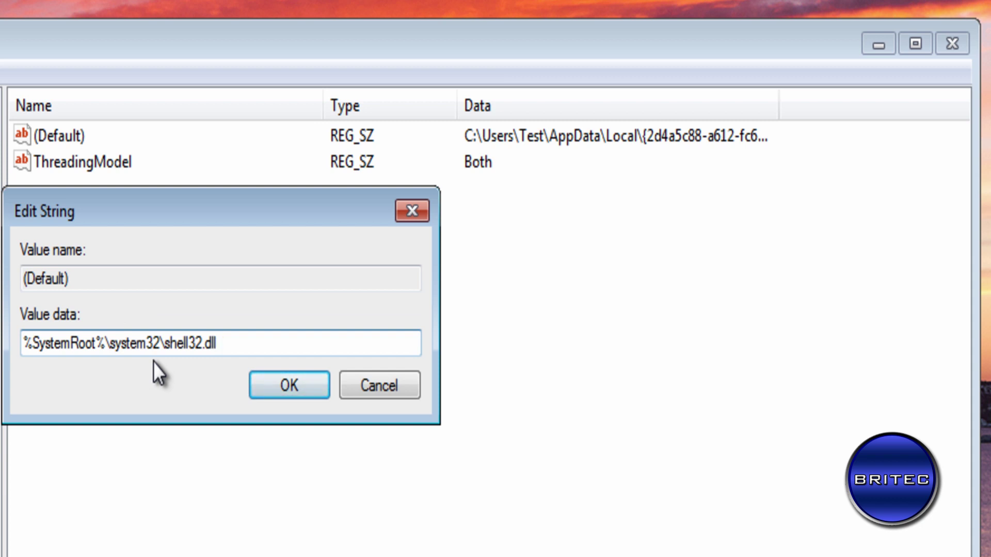
pyautogui.click(285, 384)
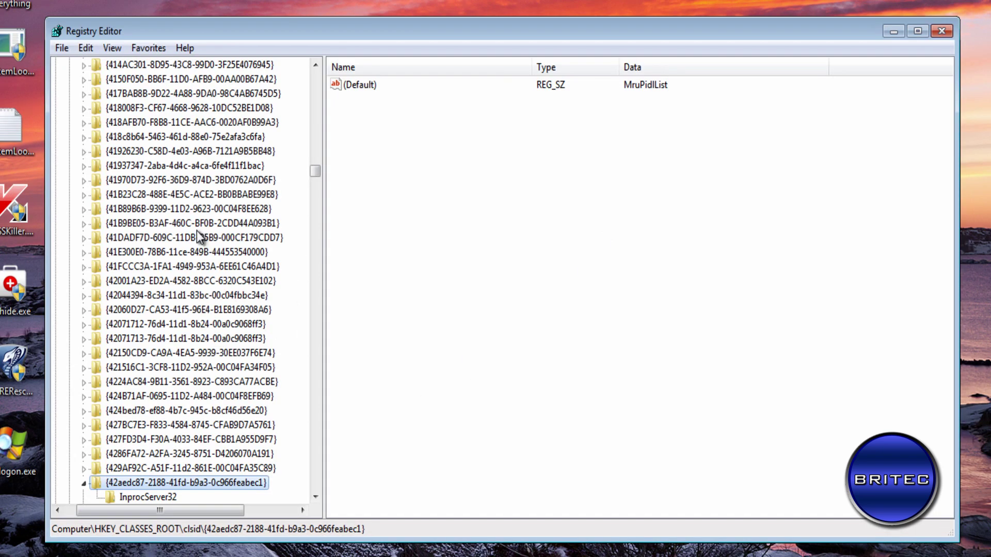
# Step: Recheck the values of the repaired InprocServer32 subkey and find the next registry match for 42aedc87-2188-41fd-b9a3-0c966feabec1
pyautogui.click(84, 49)
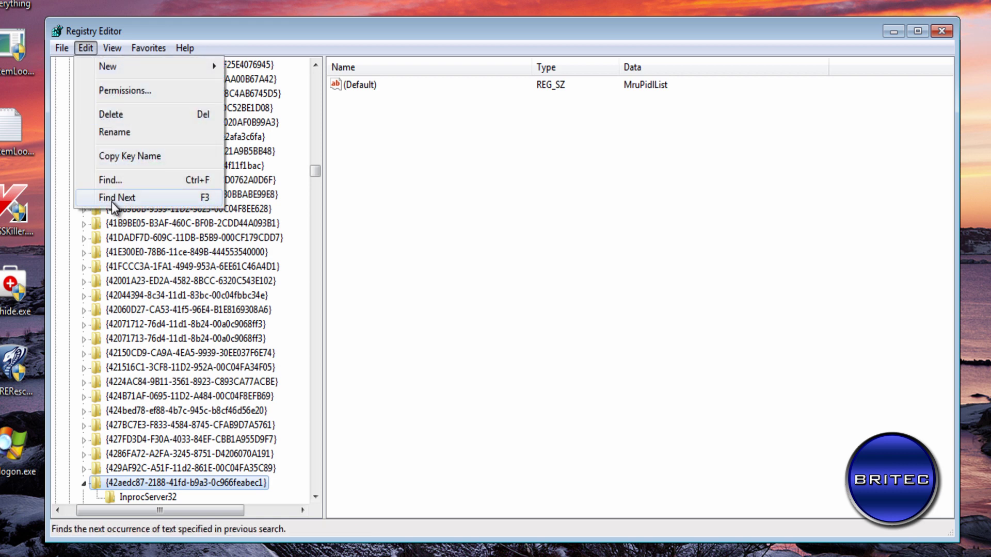
pyautogui.click(266, 48)
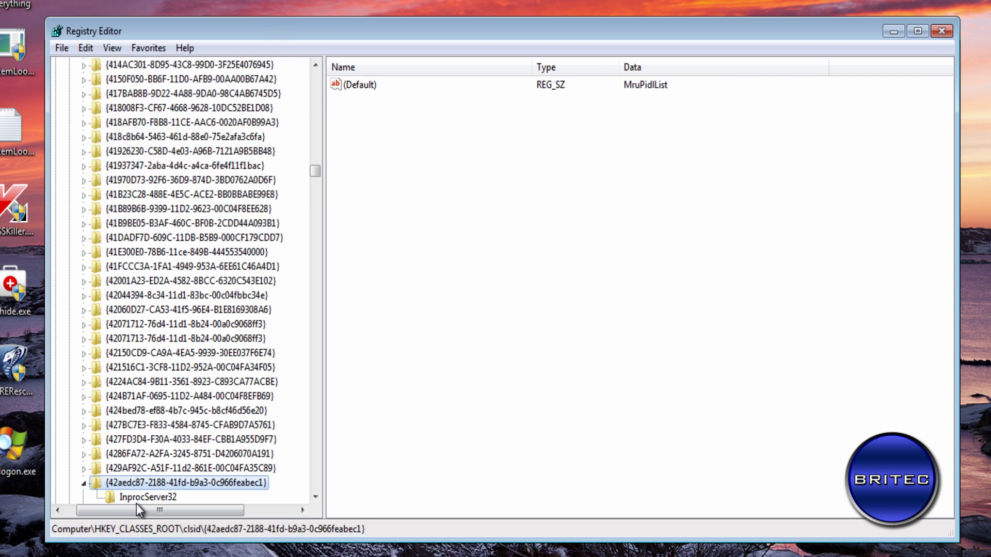
pyautogui.click(149, 497)
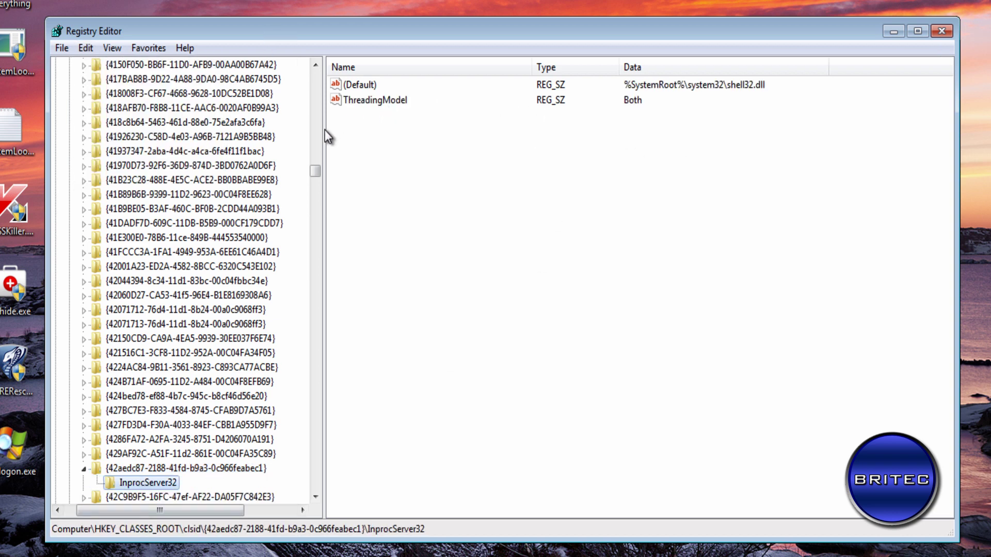
pyautogui.click(91, 48)
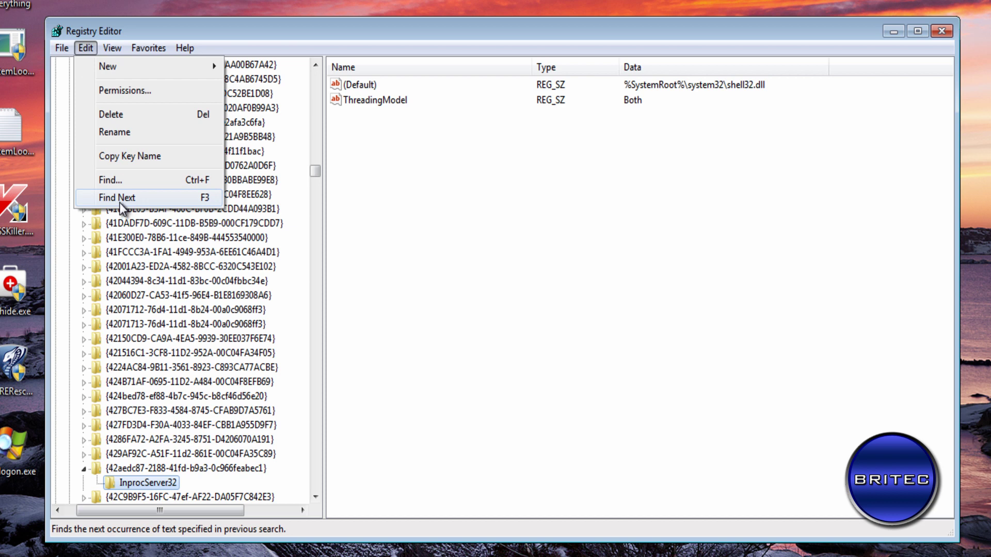
pyautogui.click(119, 202)
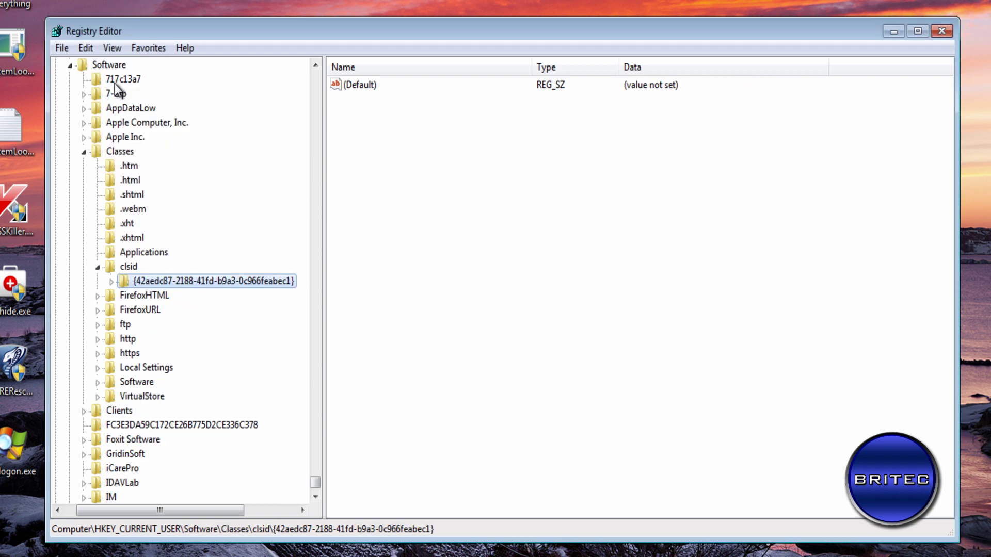
# Step: Delete the 717c13a7 key under HKEY_CURRENT_USER\Software and inspect the remaining 42aedc87-2188-41fd-b9a3-0c966feabec1 key under Classes\clsid
pyautogui.click(115, 82)
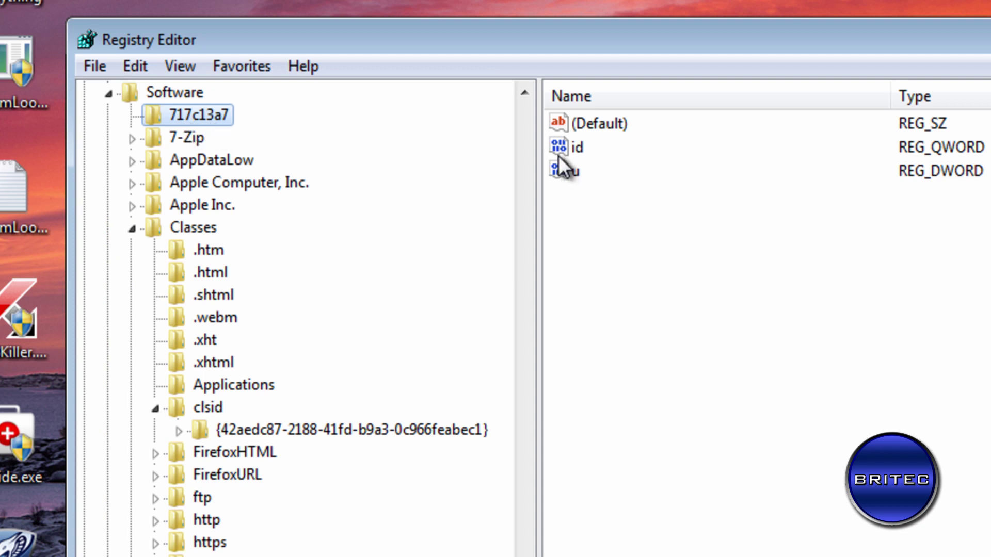
pyautogui.rightClick(183, 112)
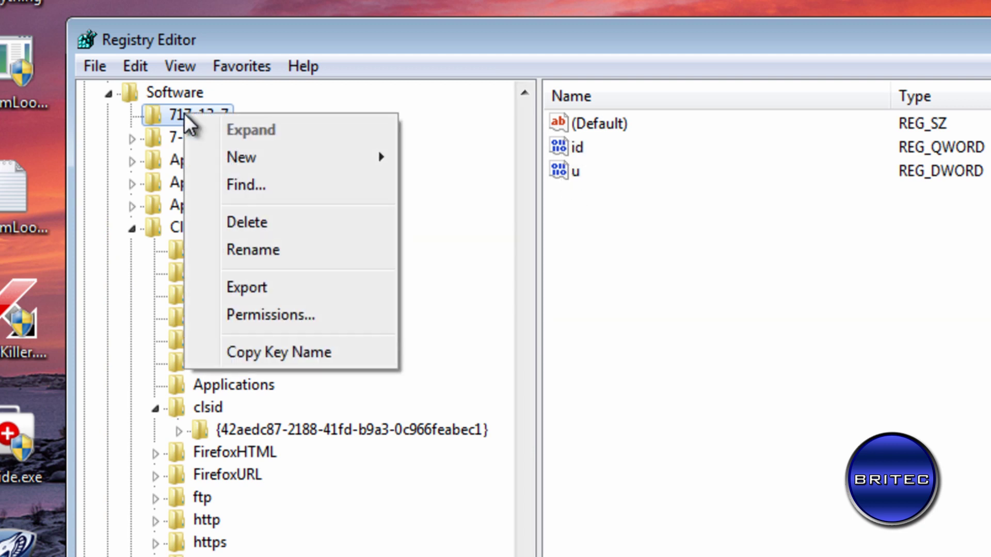
pyautogui.click(260, 228)
pyautogui.click(932, 345)
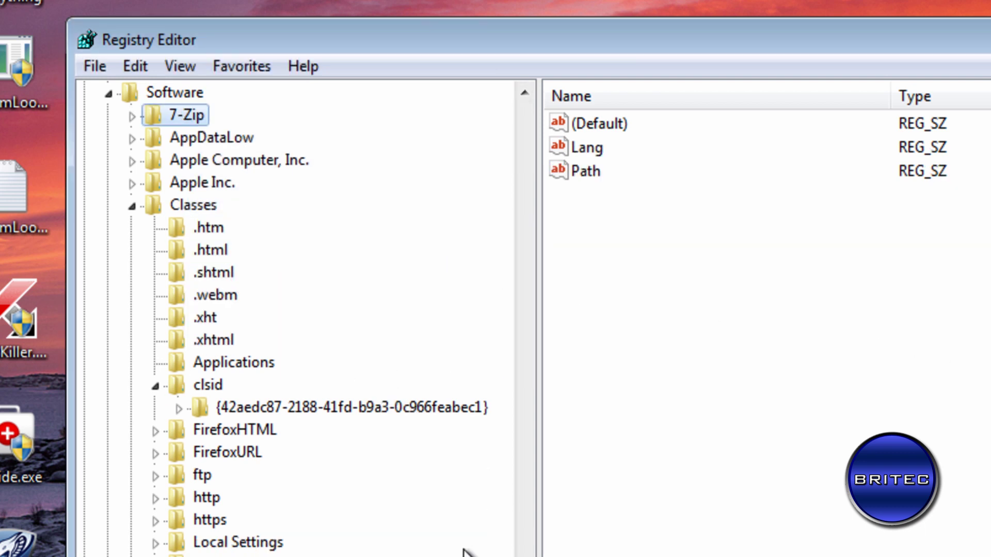
pyautogui.click(360, 407)
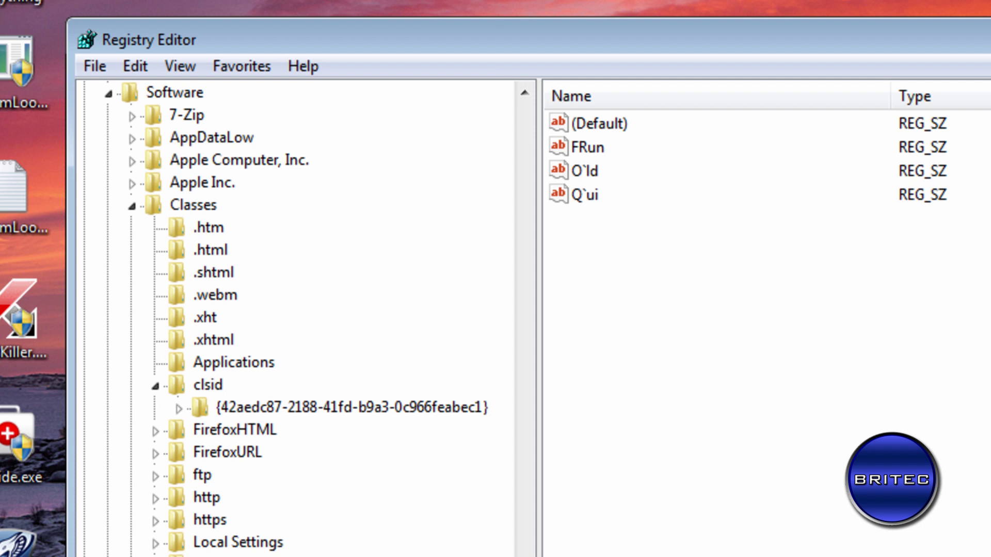
pyautogui.scroll(-5, 294, 310)
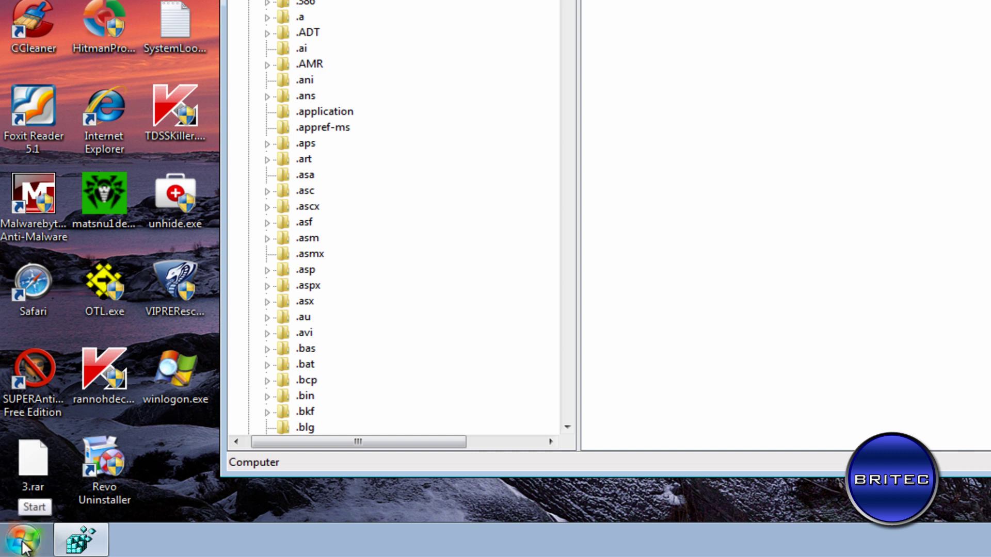
# Step: Search Windows for msconfig and start the System Configuration utility
pyautogui.click(23, 547)
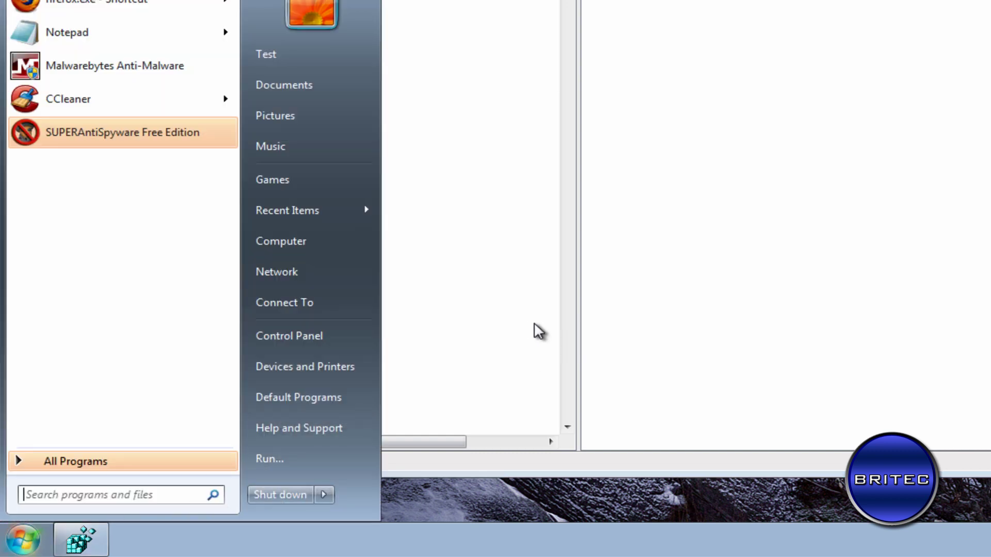
pyautogui.click(71, 493)
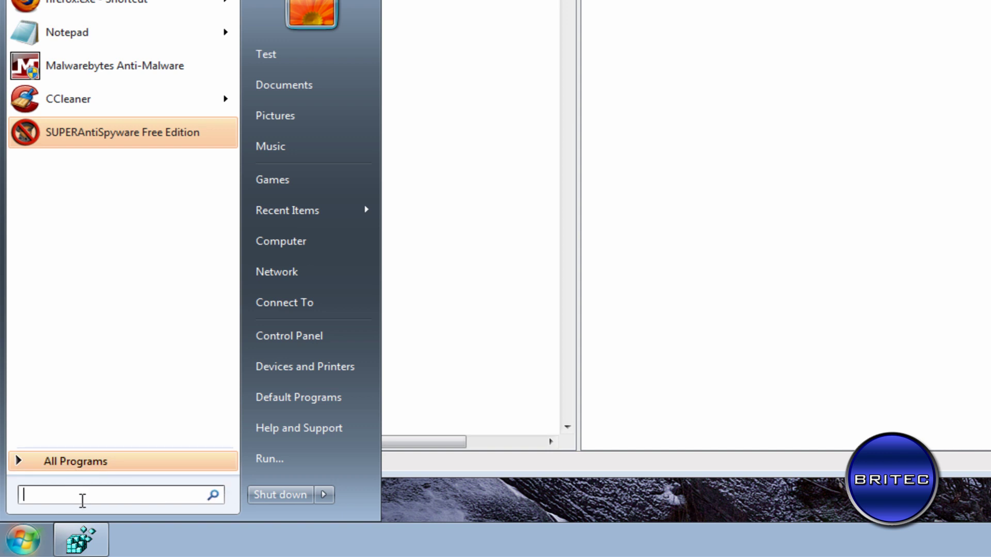
pyautogui.write('mscon')
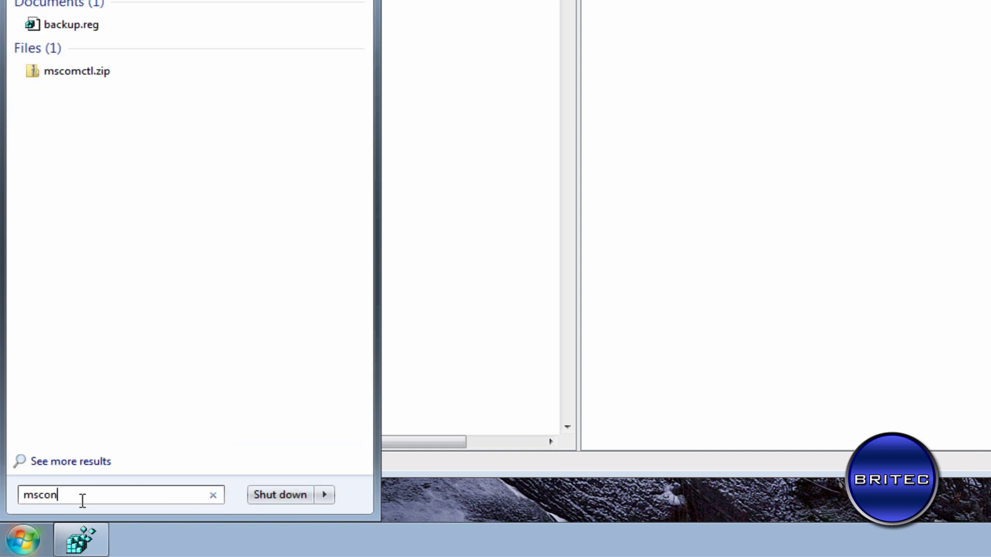
pyautogui.write('fig')
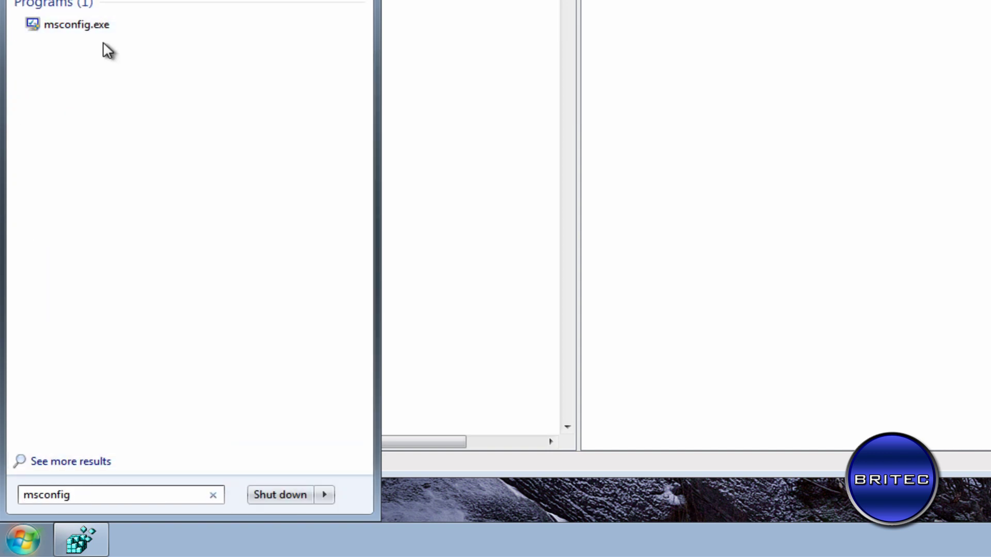
pyautogui.click(50, 32)
pyautogui.click(308, 266)
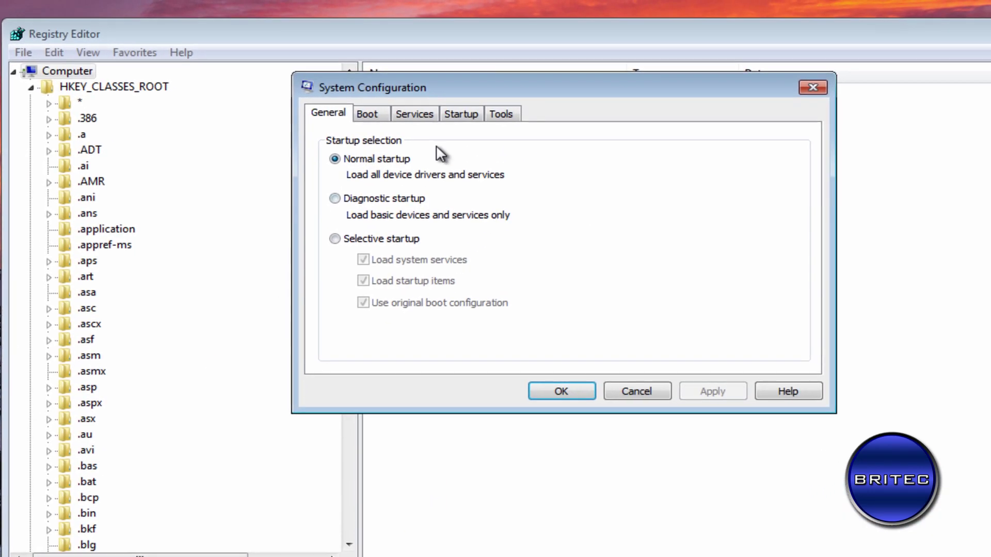
# Step: Disable the startup items SunJavaUpdateSched and arkwuneagwbfcwy in System Configuration and accept the changes
pyautogui.click(570, 55)
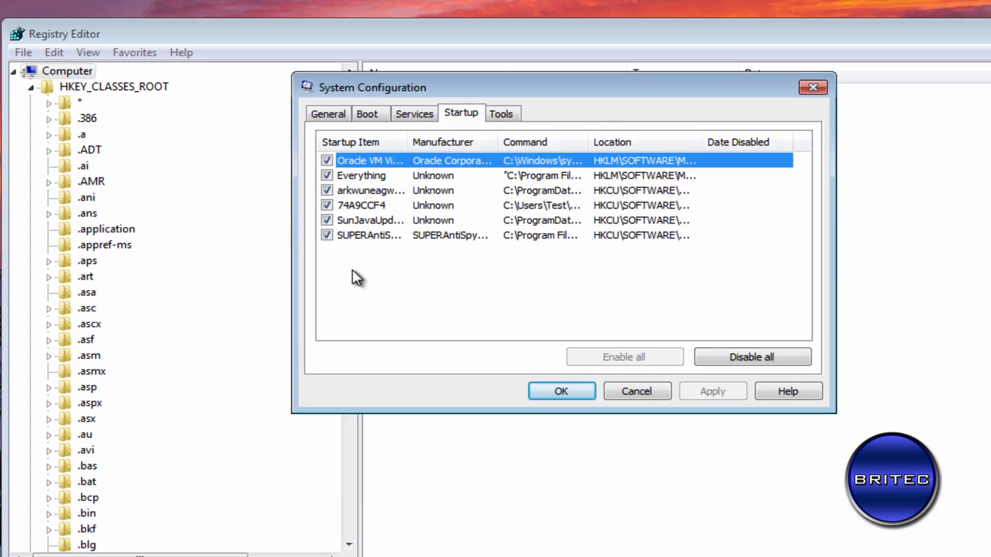
pyautogui.click(327, 220)
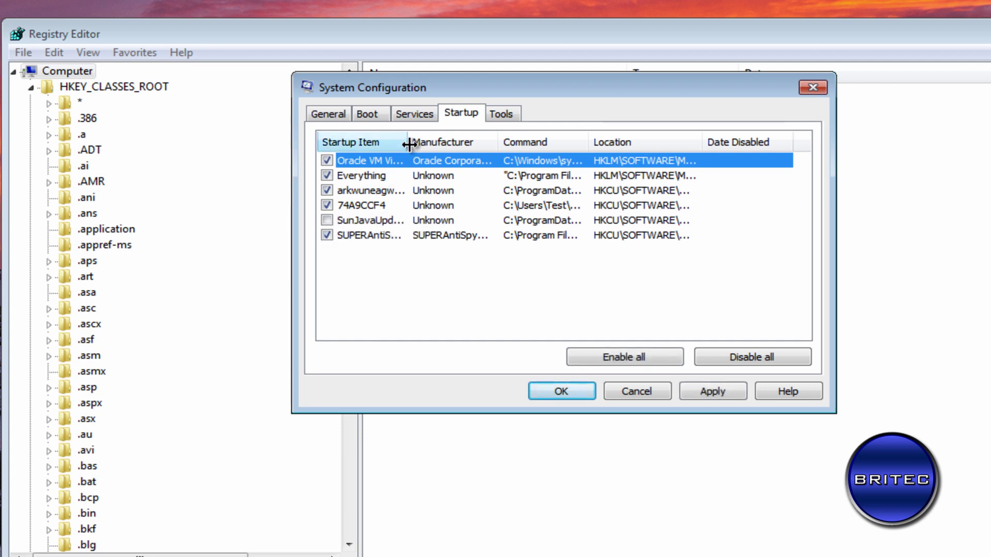
pyautogui.moveTo(407, 143); pyautogui.dragTo(459, 146)
pyautogui.click(357, 207)
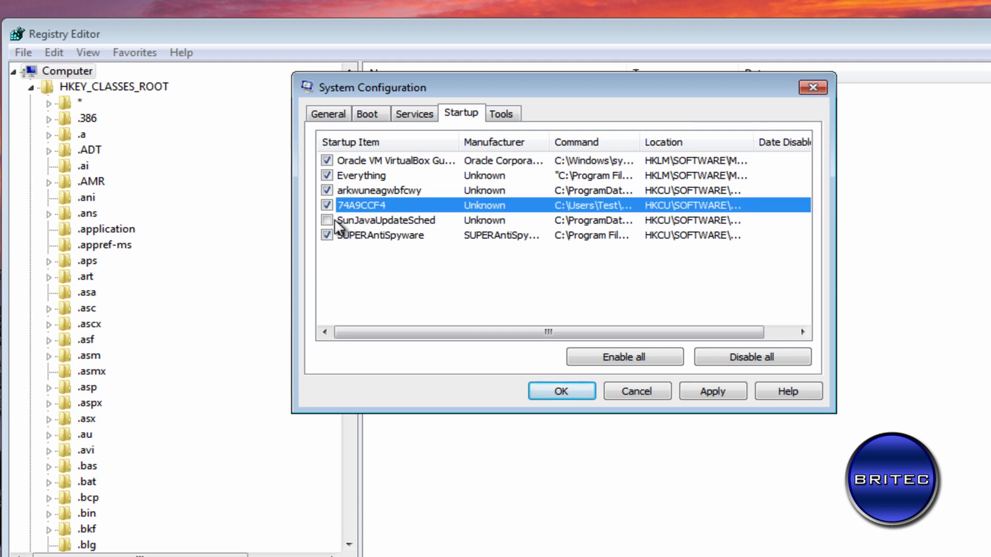
pyautogui.click(327, 190)
pyautogui.click(564, 393)
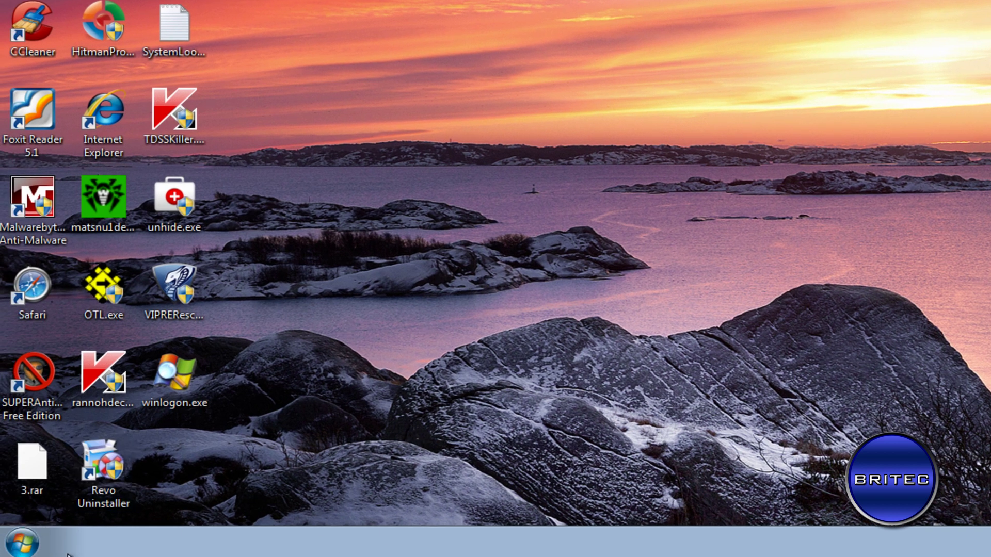
# Step: Restart the computer
pyautogui.click(21, 542)
pyautogui.moveTo(320, 500)
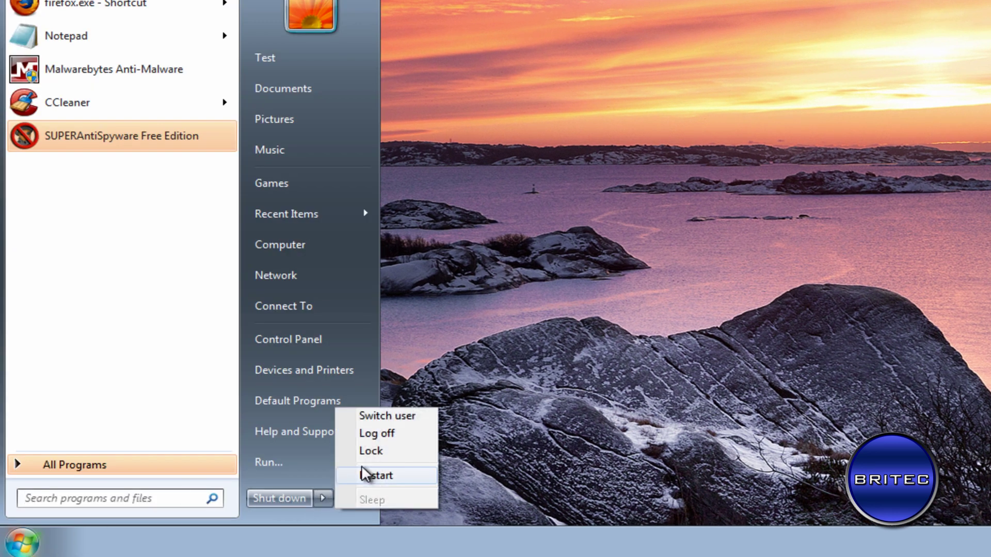
pyautogui.click(365, 472)
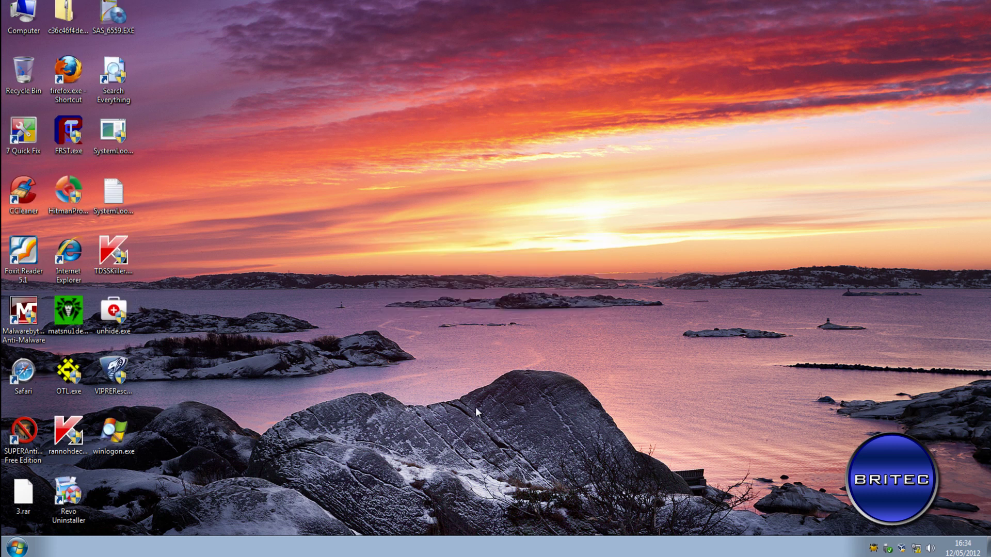
# Step: Start OTL.exe with permission to make changes, view its scan options, and close it
pyautogui.click(69, 375)
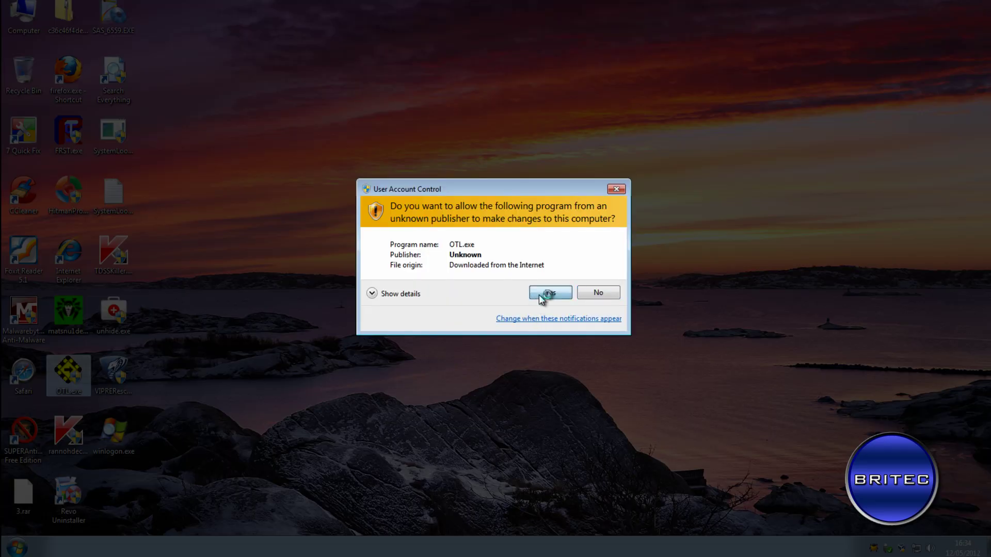
pyautogui.click(539, 296)
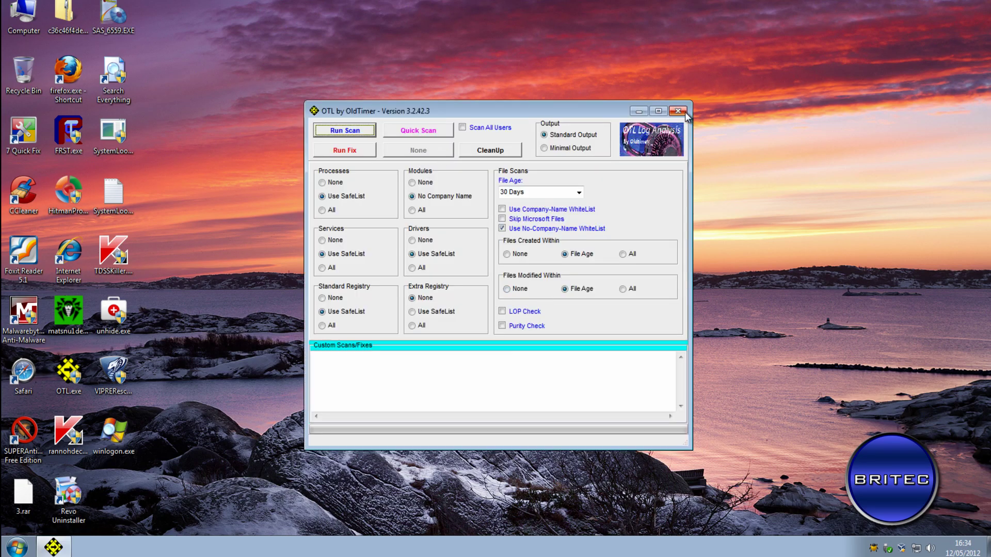
pyautogui.click(678, 112)
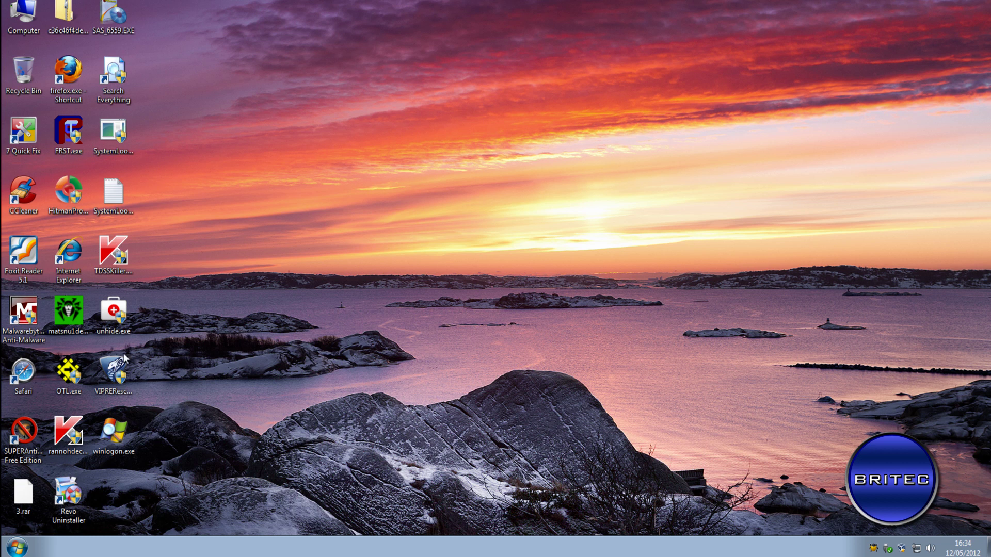
# Step: Line up the TDSSKiller, HitmanPro and Malwarebytes Anti-Malware icons side by side on the empty middle area of the desktop
pyautogui.moveTo(102, 249); pyautogui.dragTo(371, 196)
pyautogui.moveTo(67, 185); pyautogui.dragTo(428, 187)
pyautogui.moveTo(23, 312); pyautogui.dragTo(472, 200)
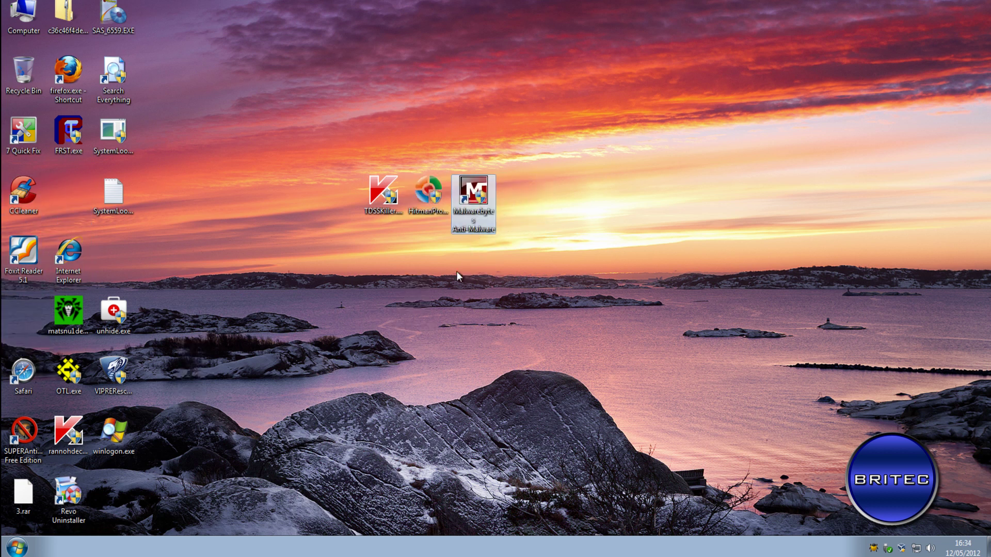
# Step: Start Malwarebytes Anti-Malware with permission to make changes and update its malware database to the latest version
pyautogui.doubleClick(469, 196)
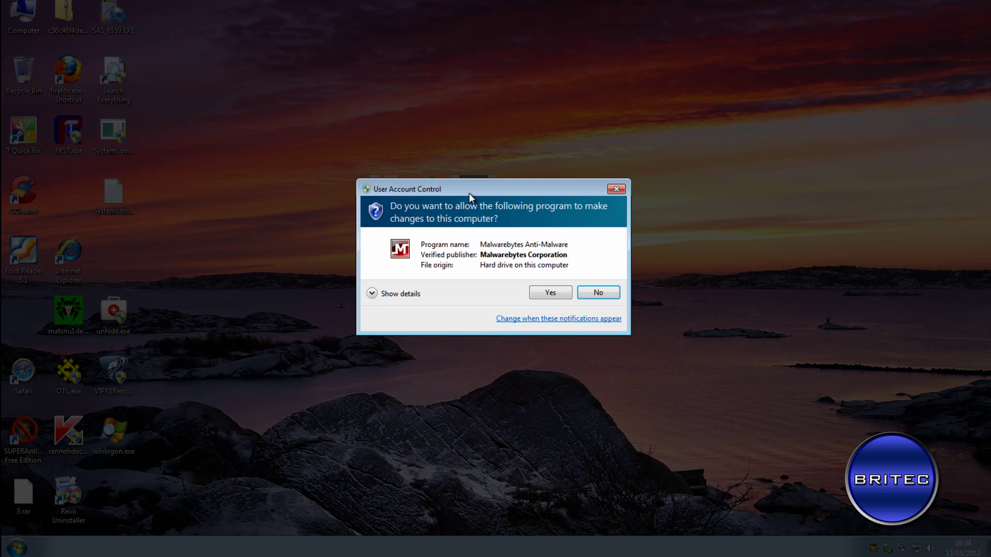
pyautogui.click(546, 292)
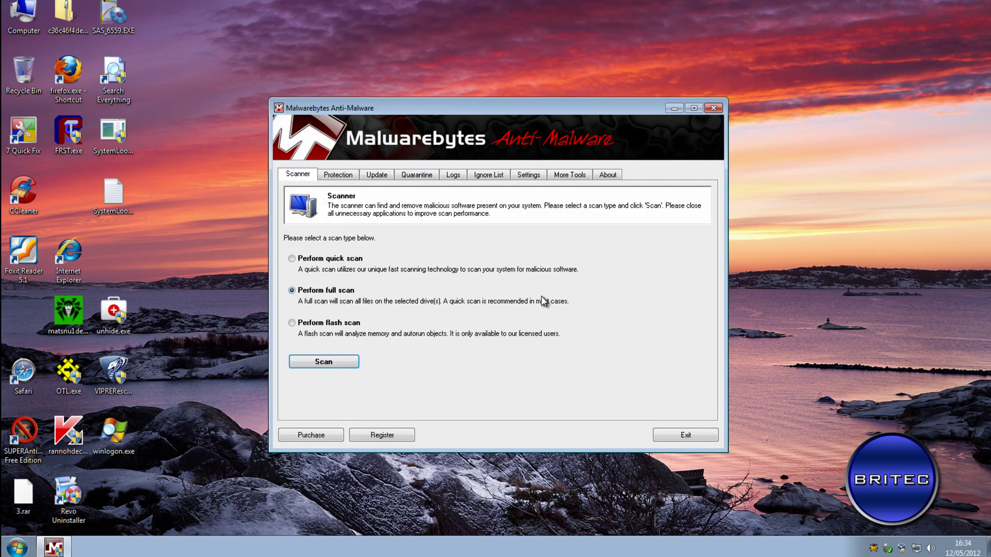
pyautogui.click(377, 175)
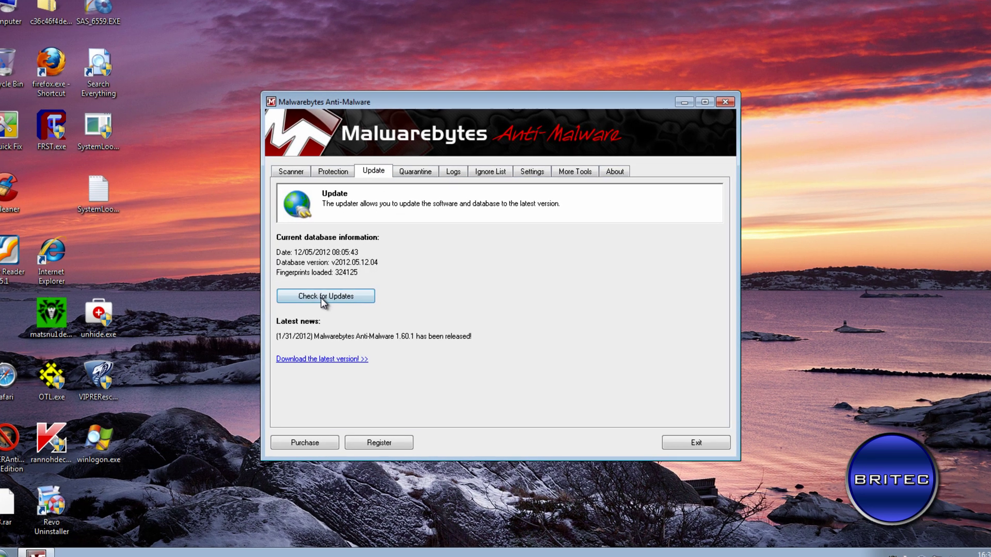
pyautogui.click(321, 297)
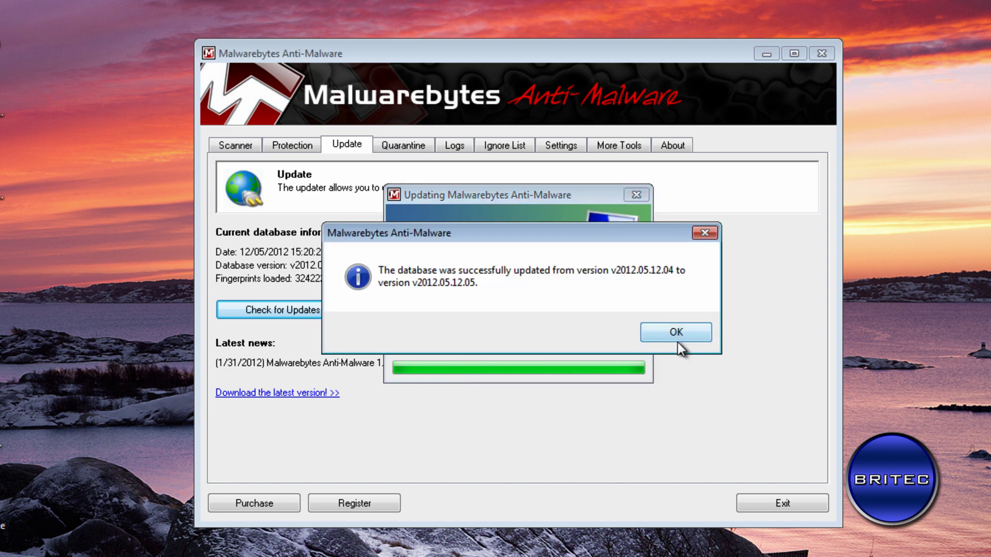
pyautogui.click(677, 334)
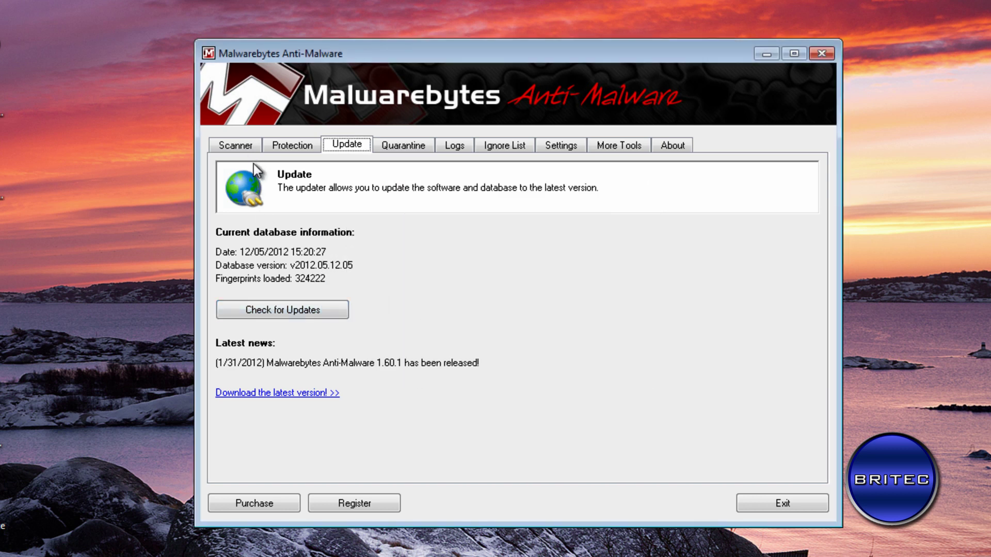
# Step: Run a quick scan in Malwarebytes Anti-Malware, review the detected objects, and close the program without removing them
pyautogui.click(238, 146)
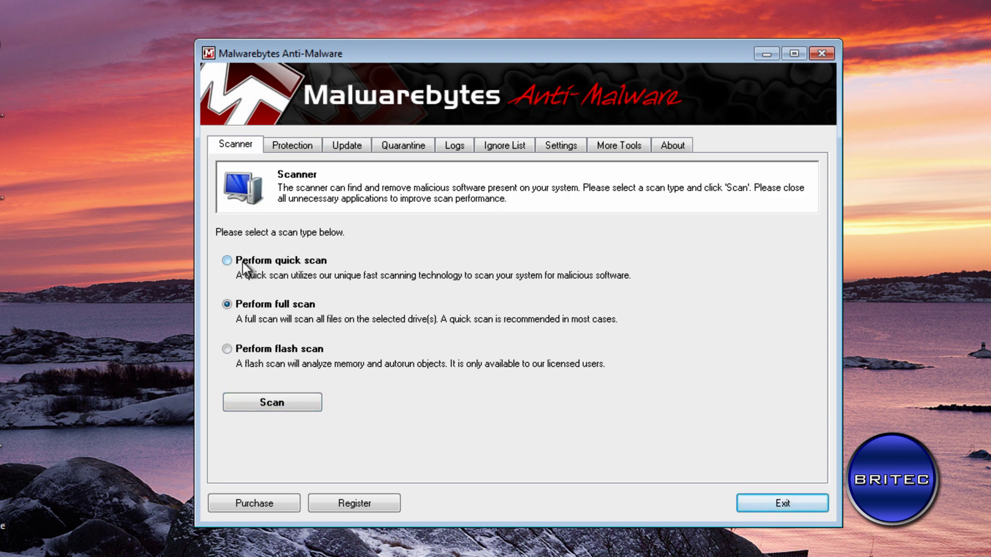
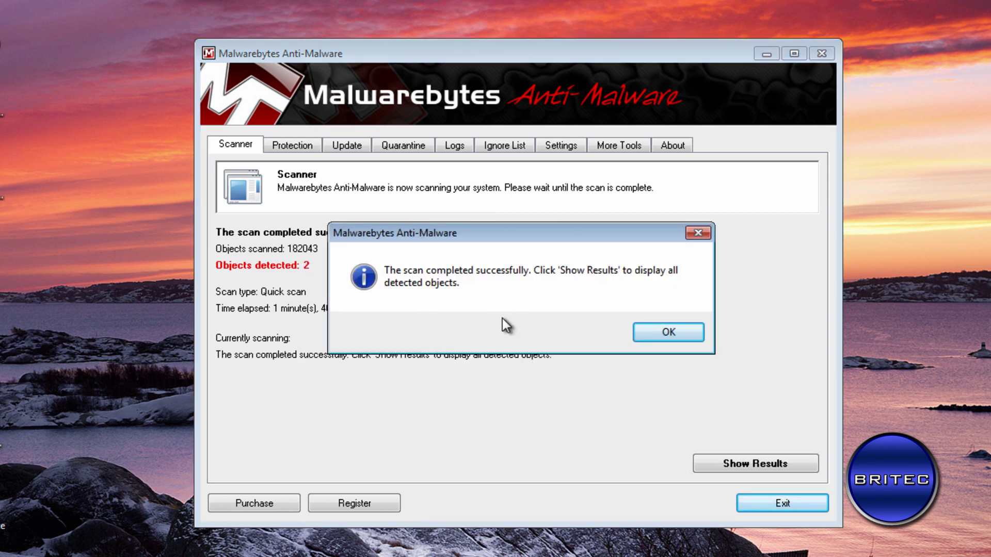
pyautogui.click(676, 333)
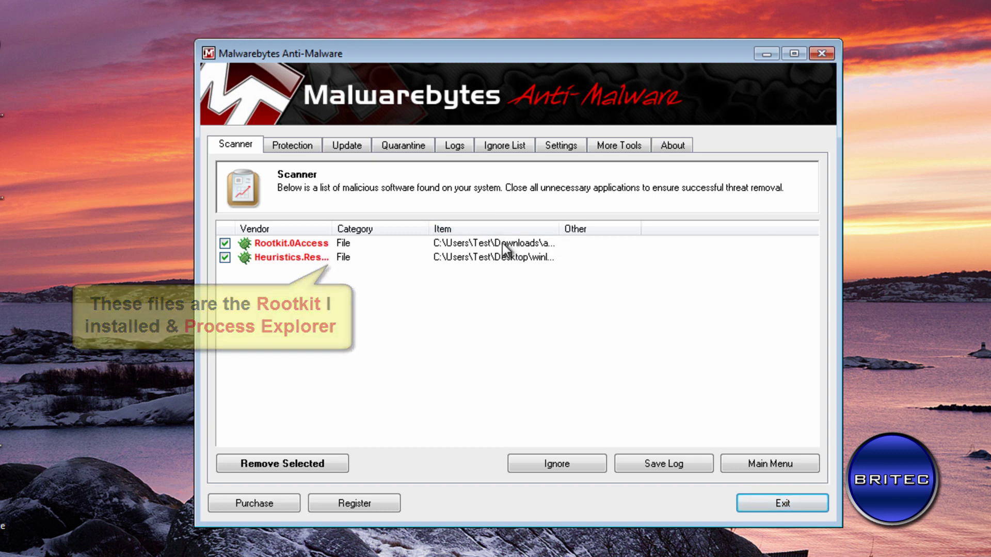
pyautogui.click(820, 55)
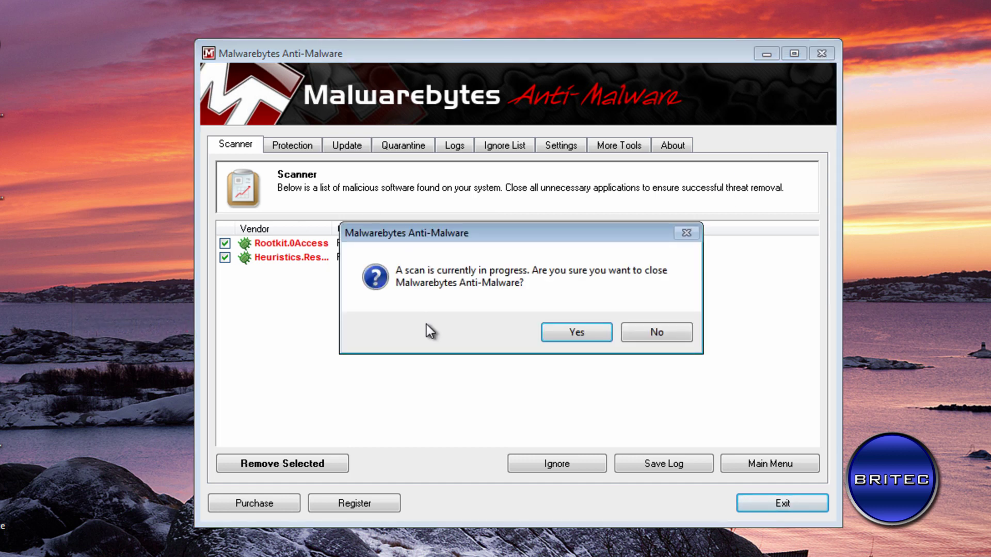
pyautogui.click(583, 333)
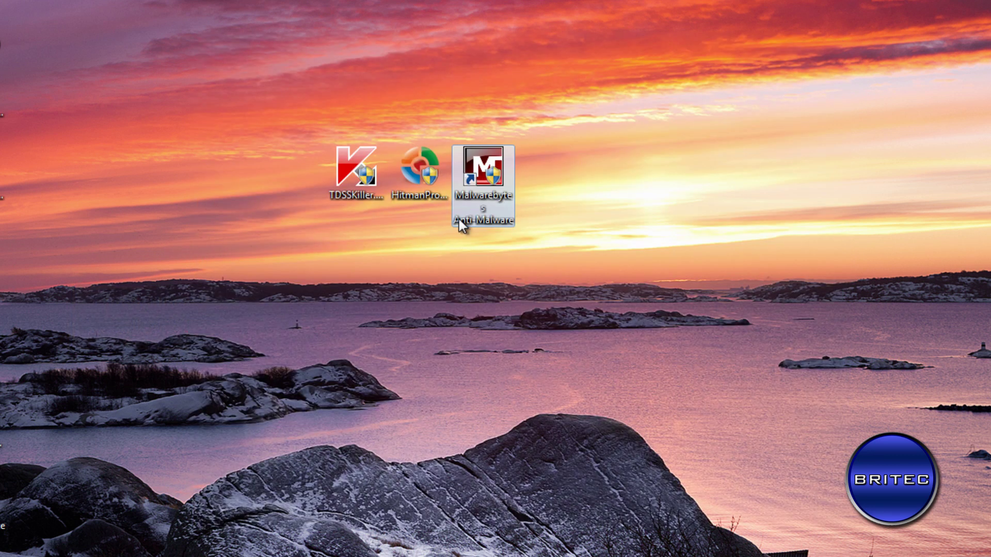
# Step: Start TDSSKiller with permission to make changes, scan the computer for rootkits, and close the utility
pyautogui.doubleClick(343, 175)
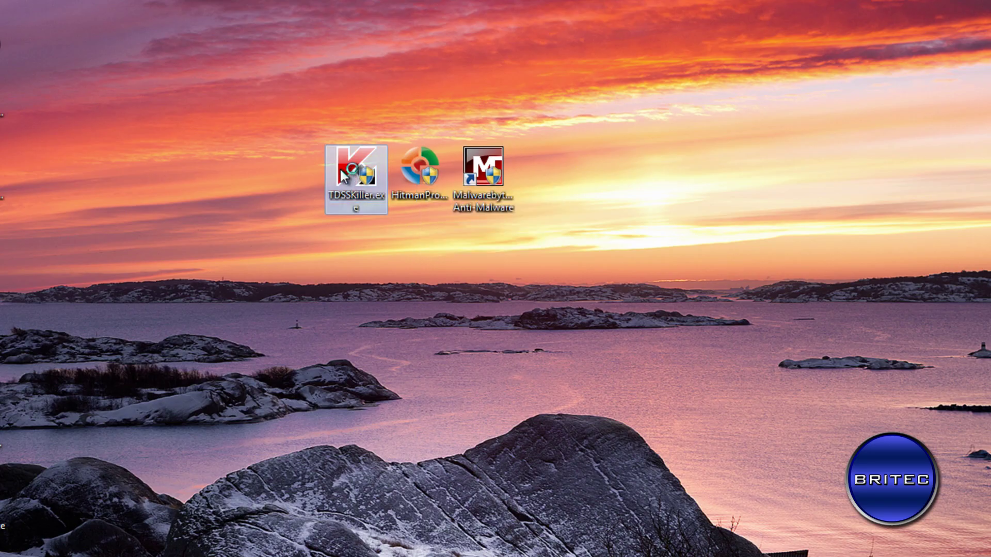
pyautogui.click(596, 310)
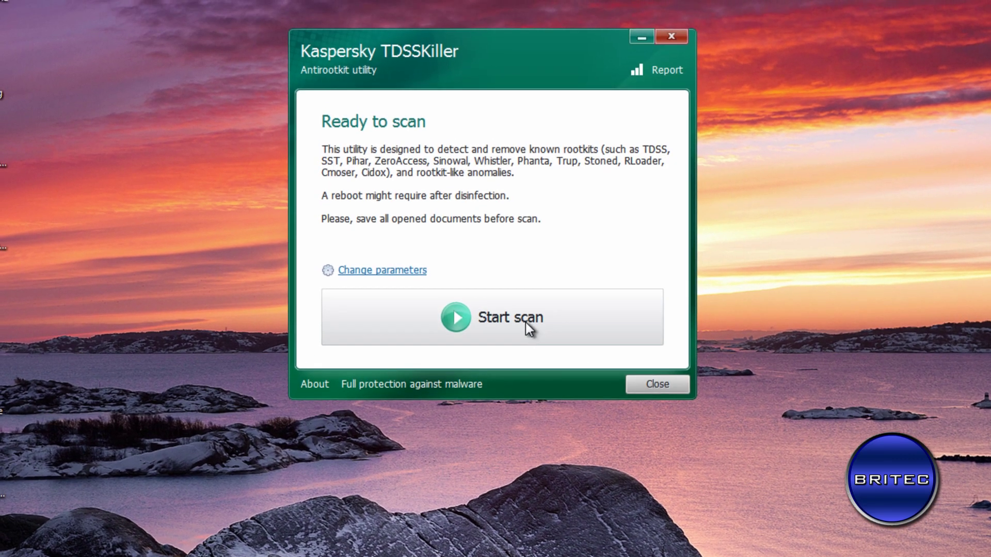
pyautogui.click(525, 303)
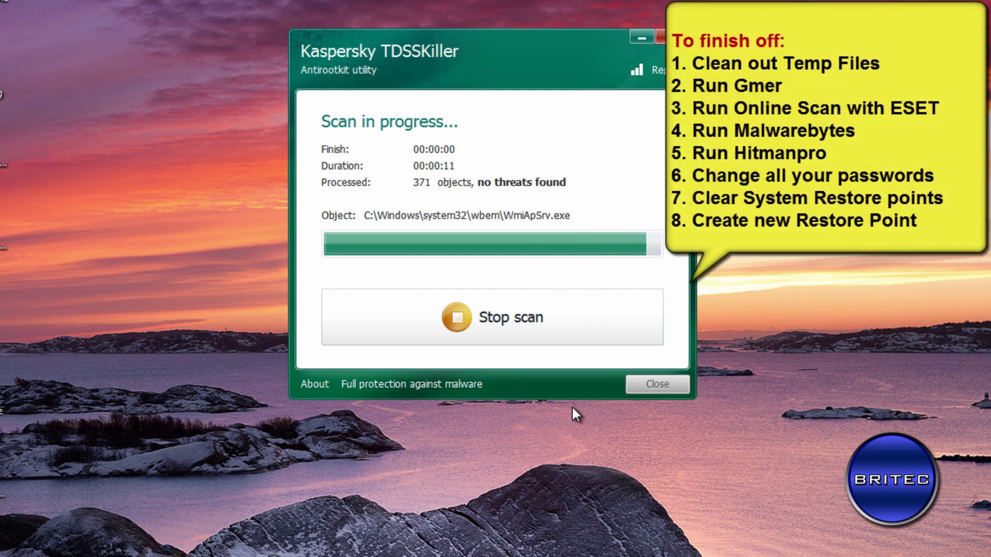
pyautogui.click(657, 384)
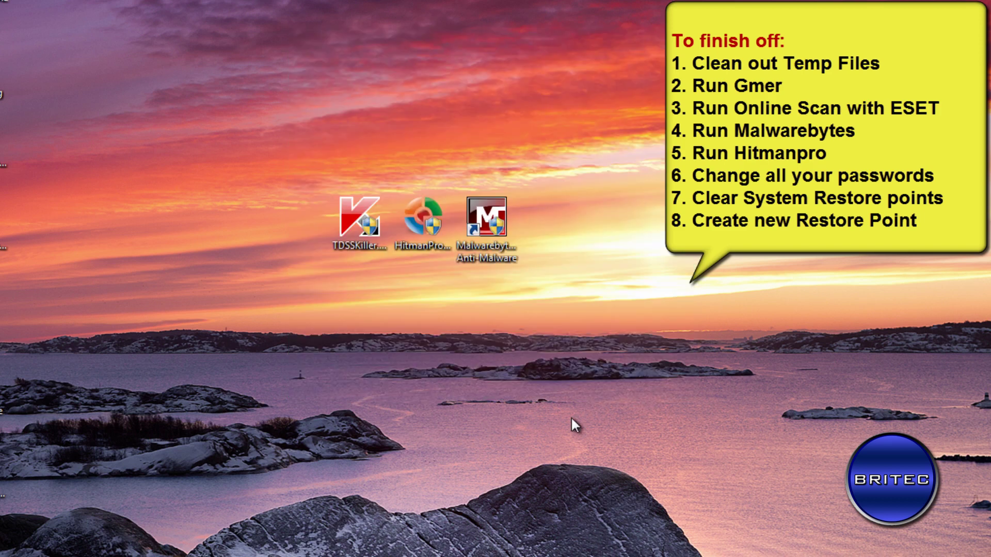